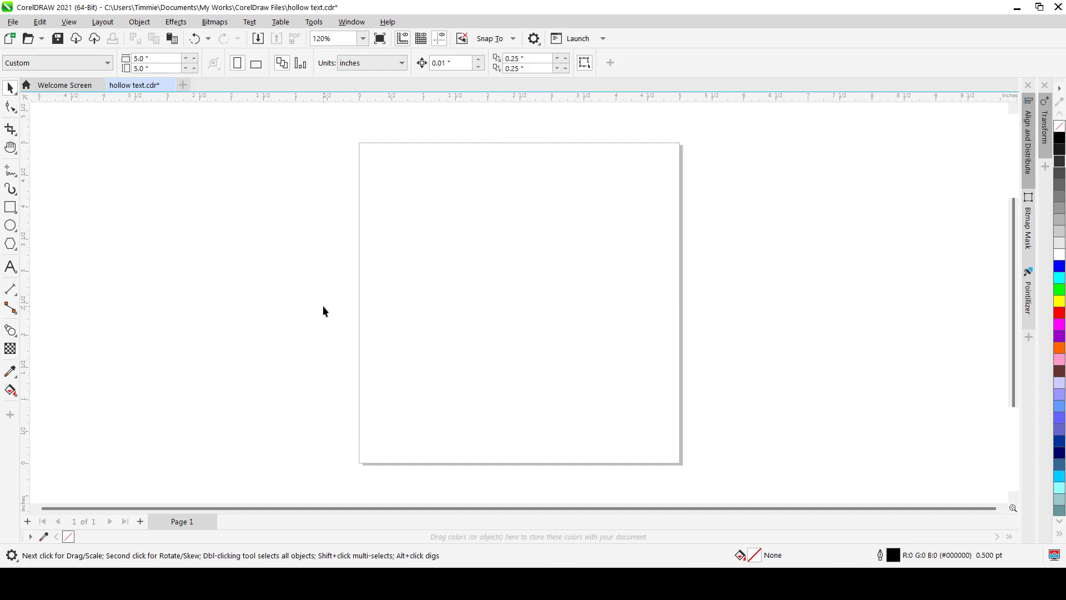
Add the artistic text "DEEP" in capitals near the top of the page
click(10, 267)
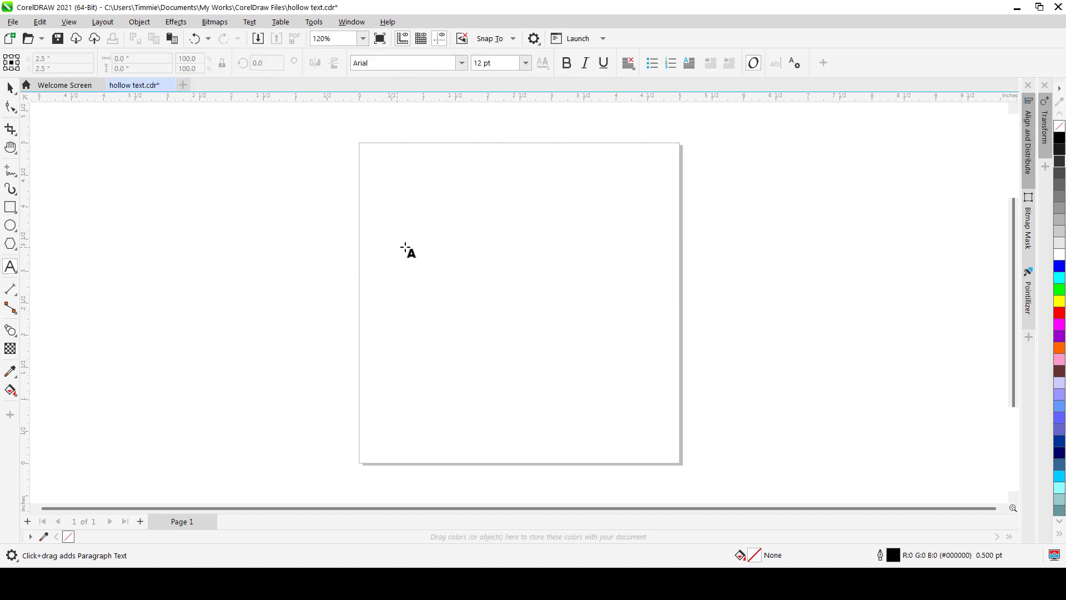
click(453, 247)
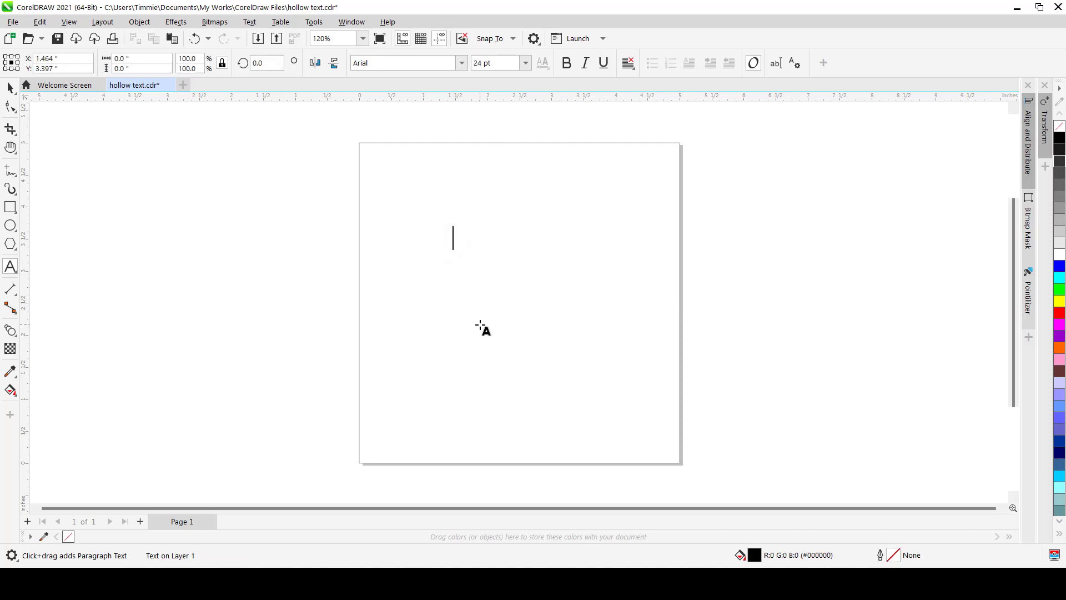
text(deep)
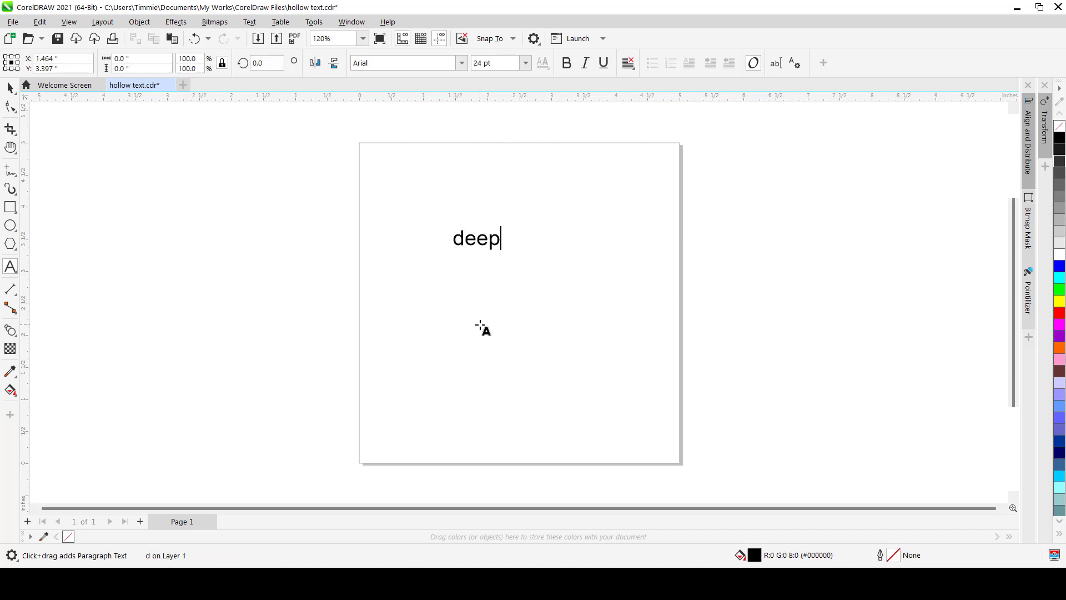
key(BackSpace)
key(BackSpace)
key(BackSpace)
key(BackSpace)
key(Caps_Lock)
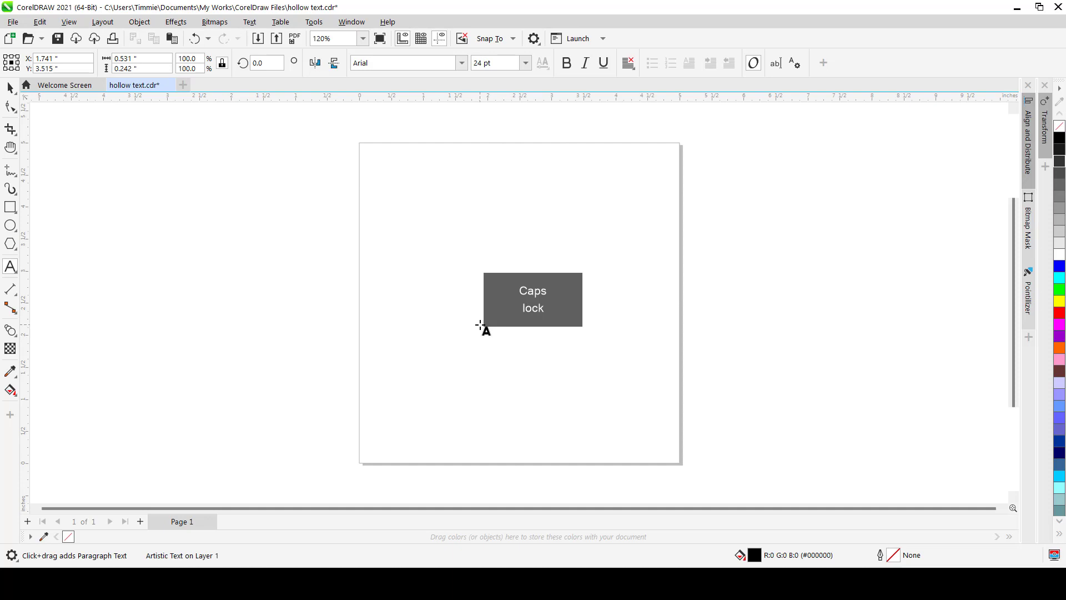
text(DEEP)
key(ctrl+space)
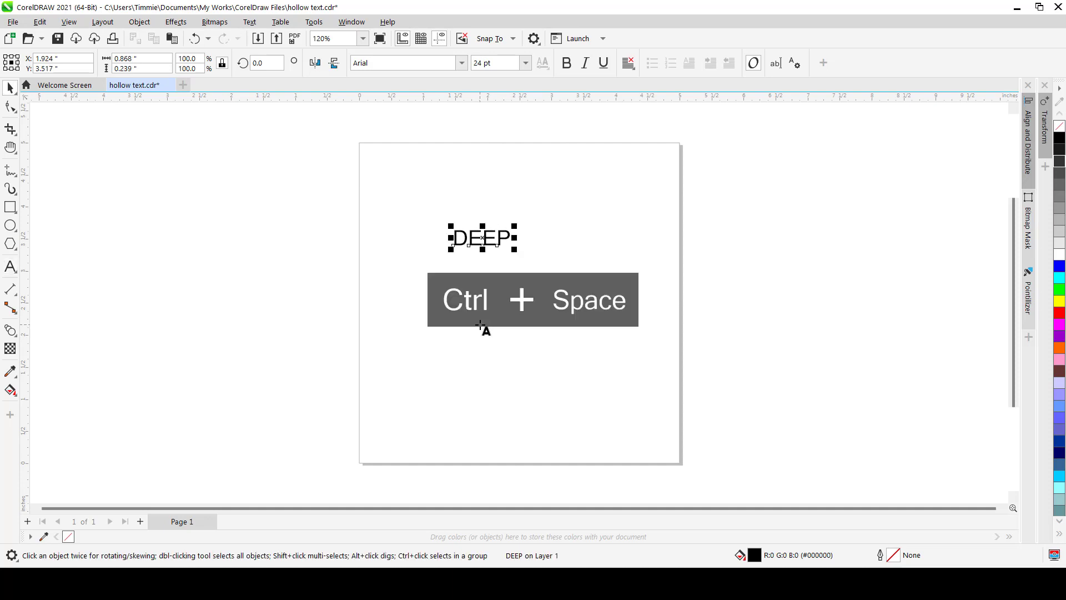
Move the DEEP text down toward the page centre and set its font to Helvetica Bold
drag(485, 244, 494, 311)
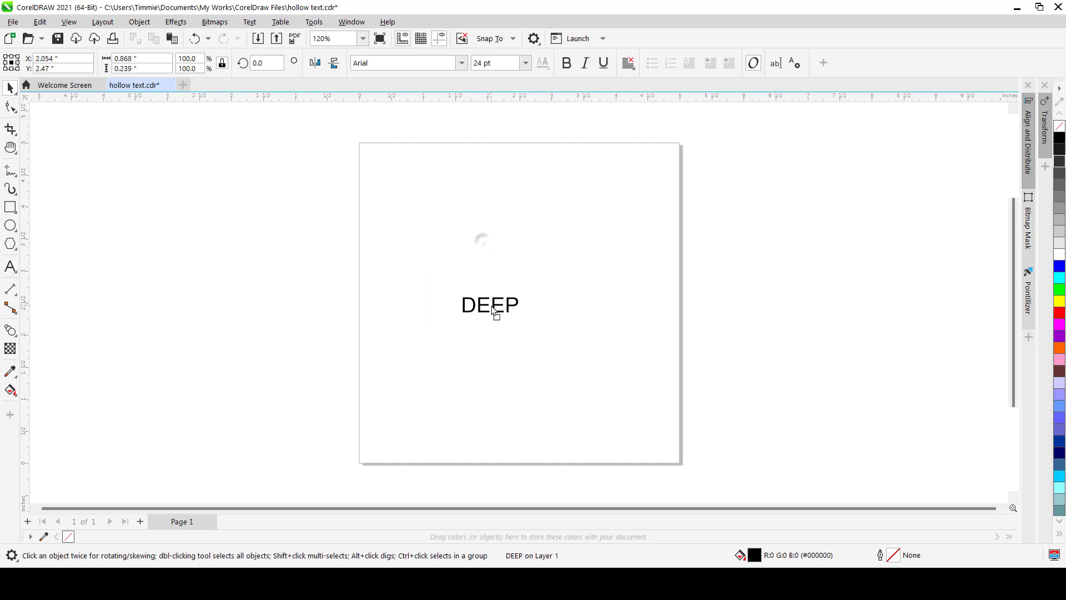
click(462, 63)
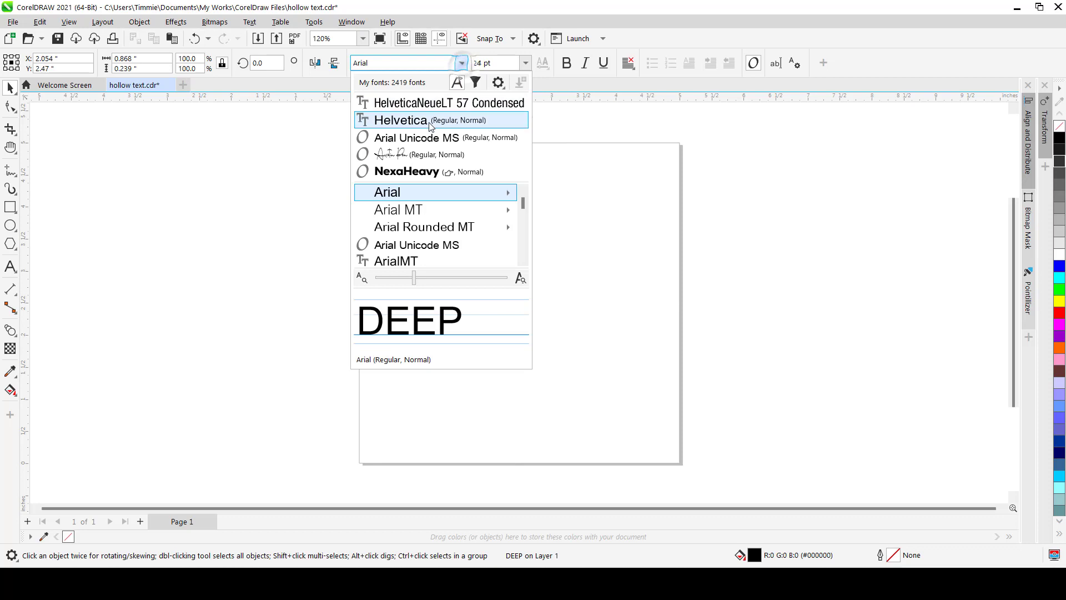
click(416, 121)
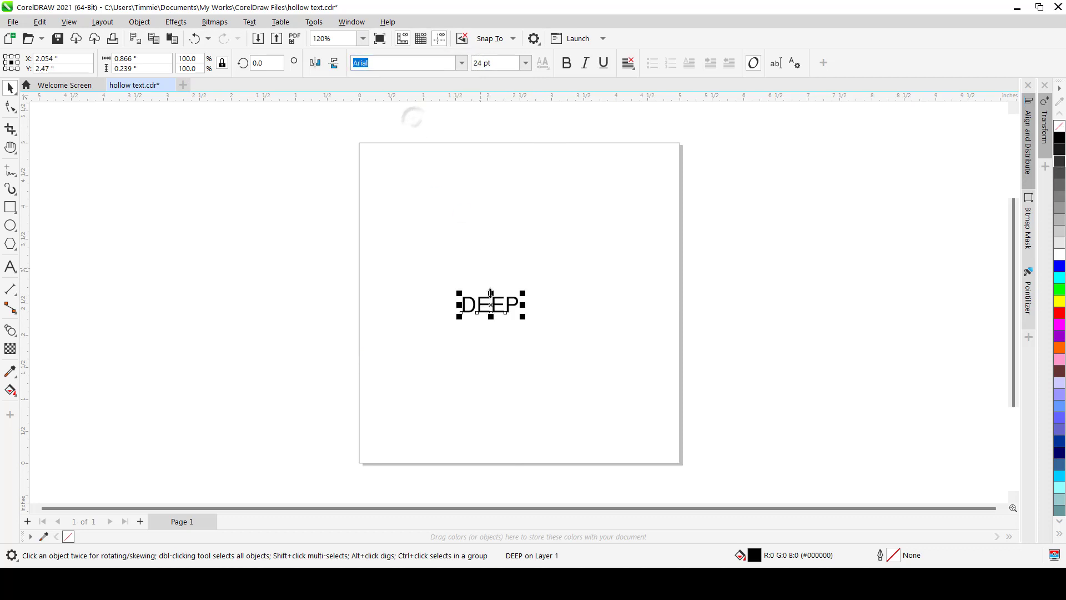
scroll(500, 303, up, 1)
click(566, 63)
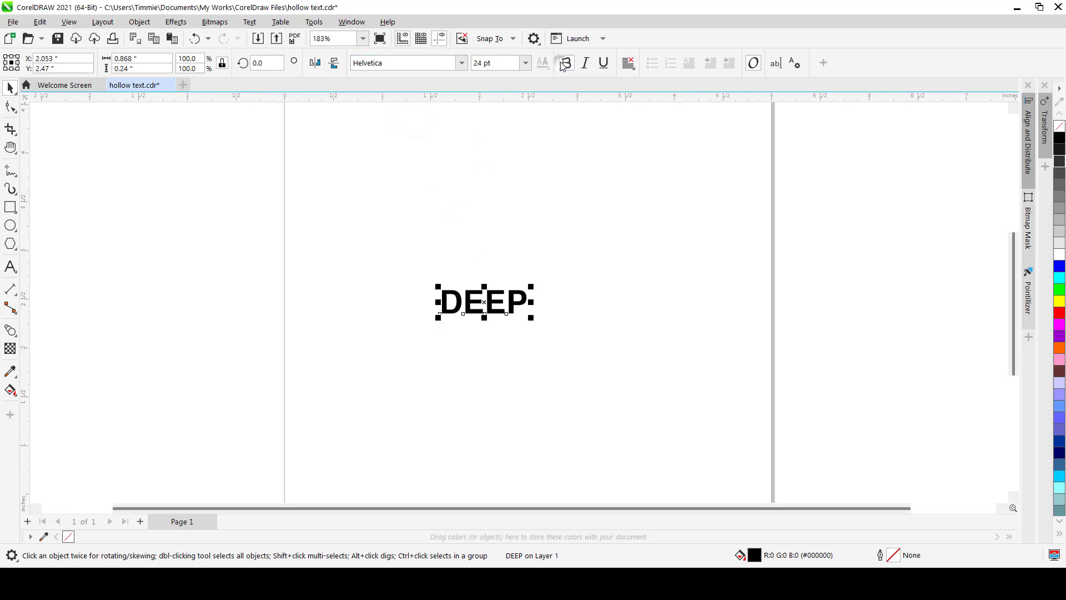
Enlarge the DEEP text to about 80 pt and reposition it on the page
drag(532, 318, 697, 431)
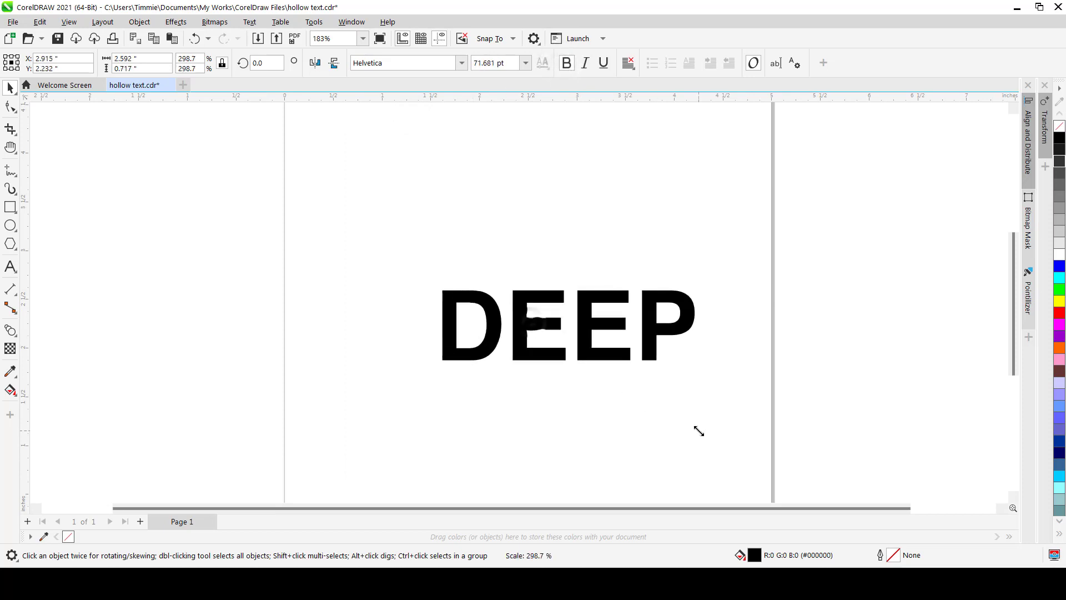
drag(516, 320, 458, 278)
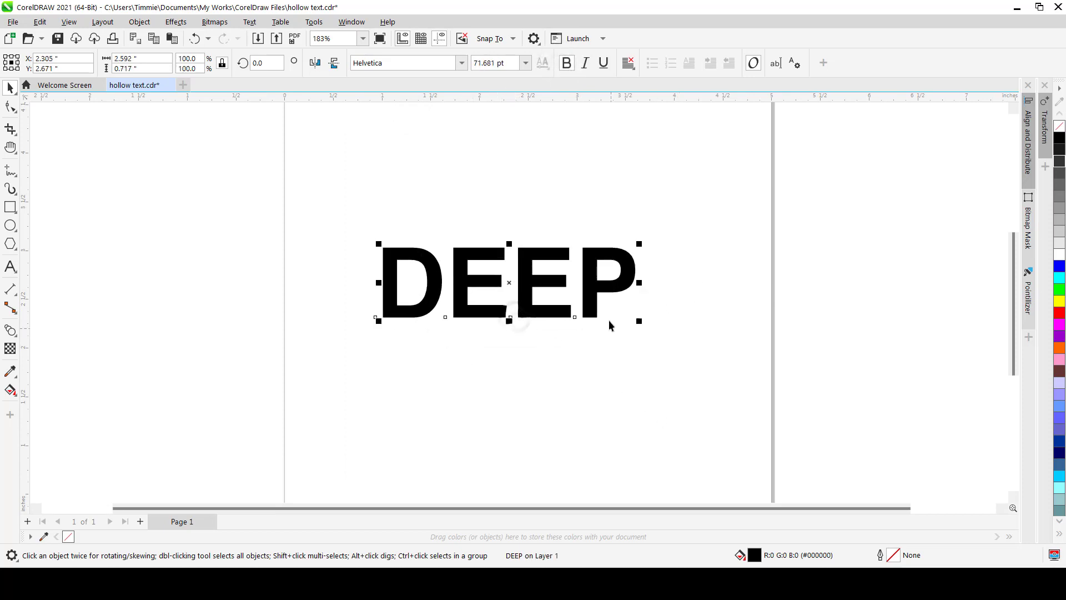
drag(638, 318, 671, 360)
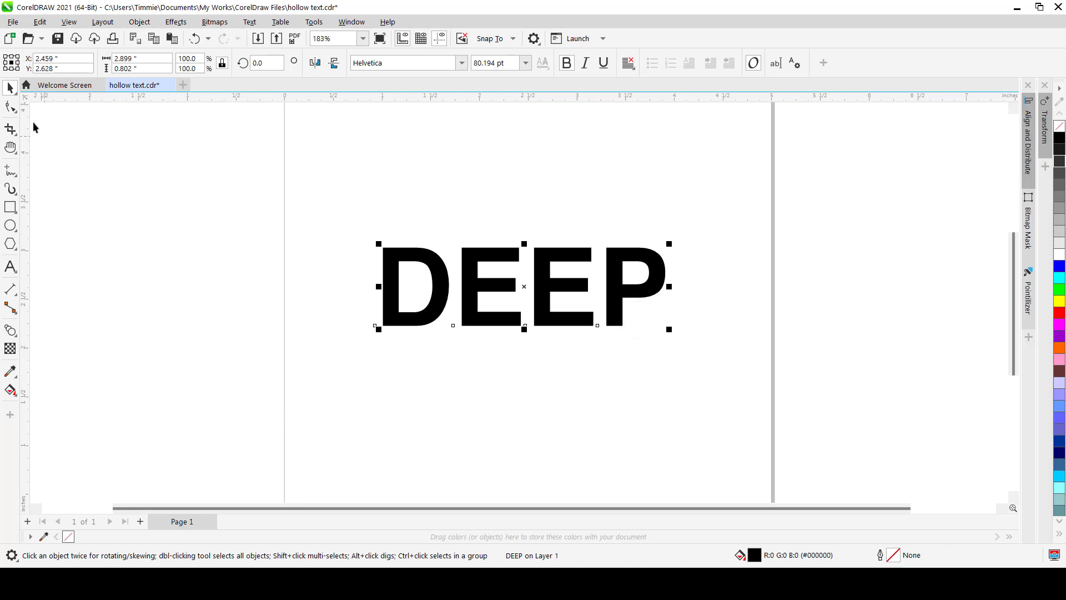
Tighten the letter spacing of DEEP with the Shape tool's spacing handle
click(10, 106)
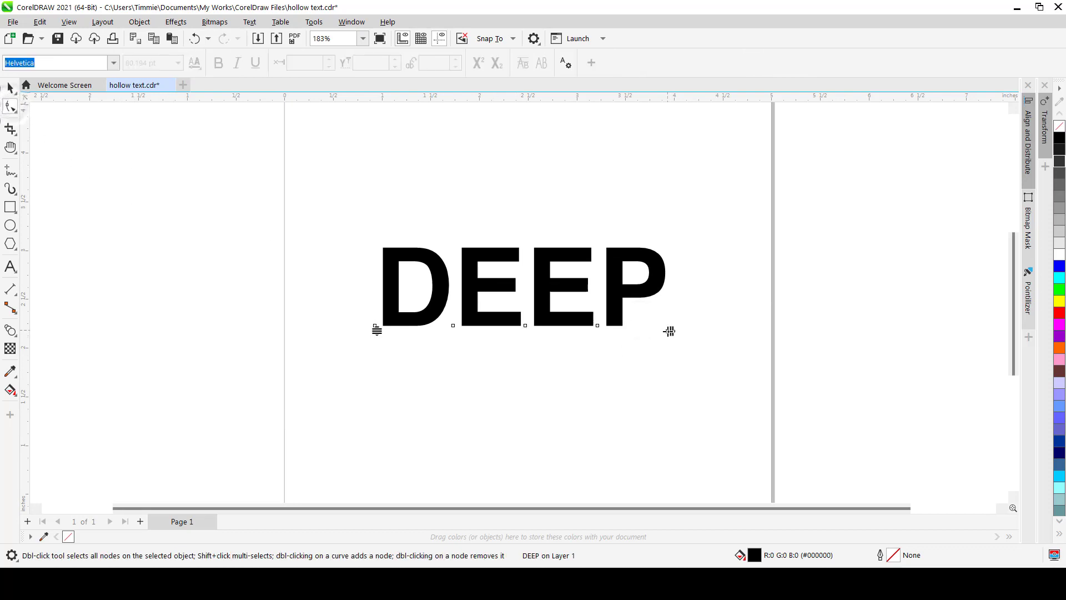
drag(670, 331, 645, 333)
key(space)
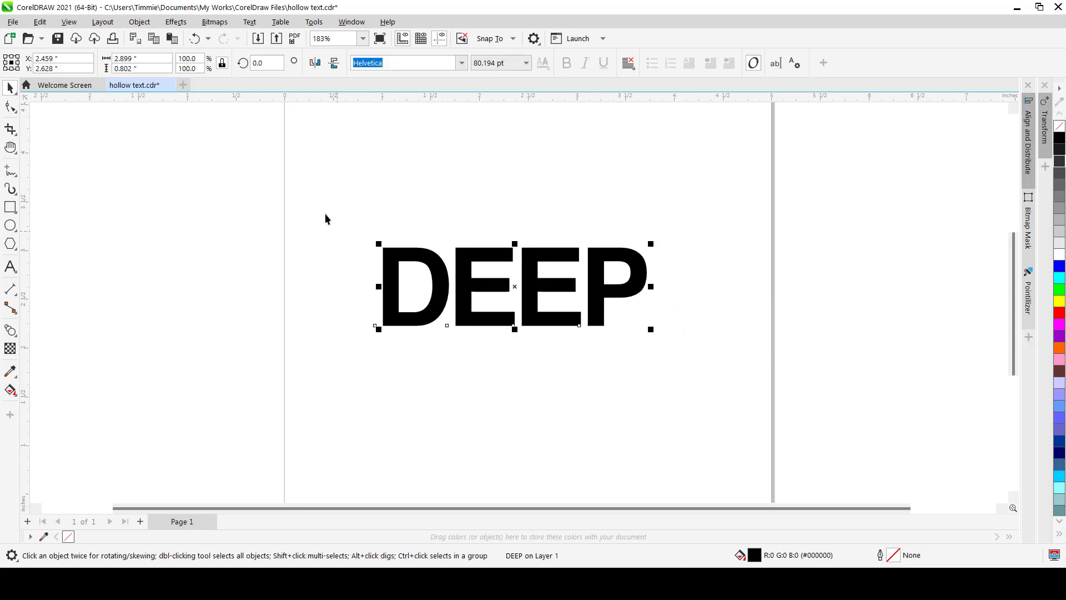
Give the DEEP text a yellow outline and remove its fill
click(322, 211)
drag(464, 274, 461, 261)
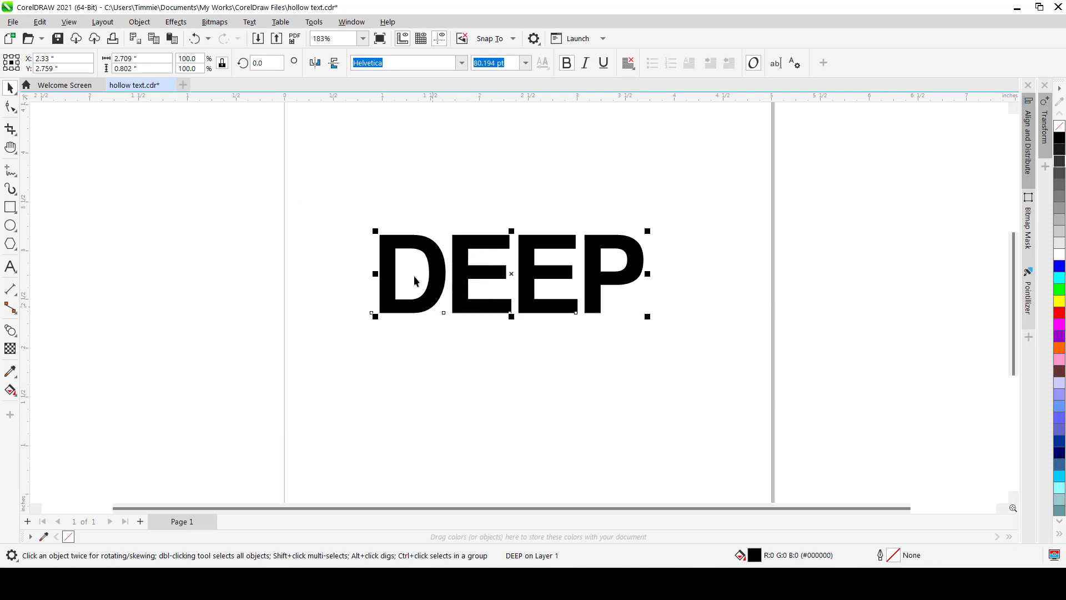
scroll(404, 264, up, 2)
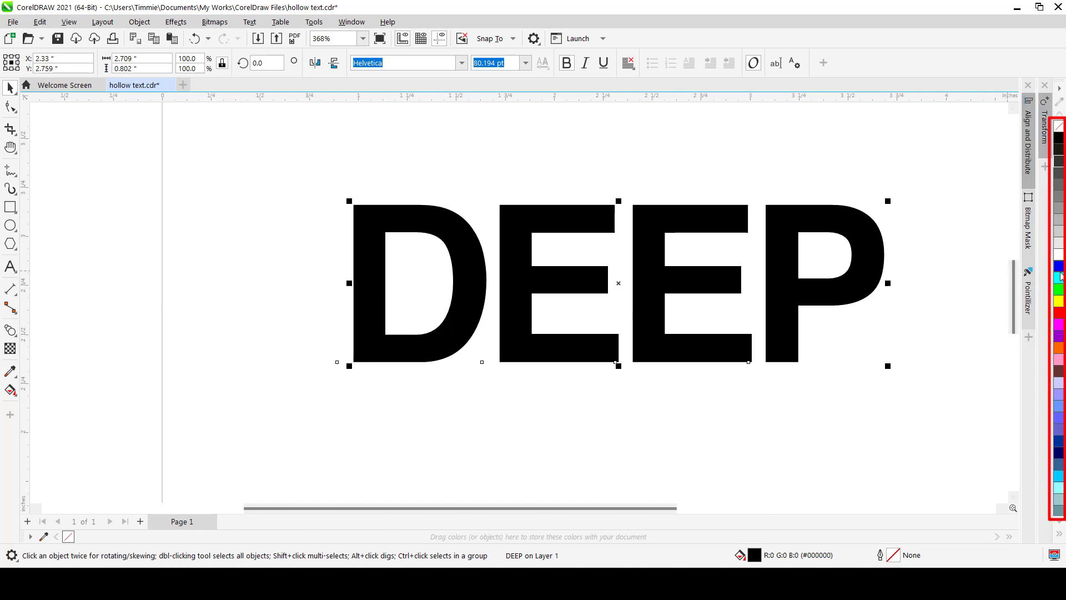
right_click(1060, 303)
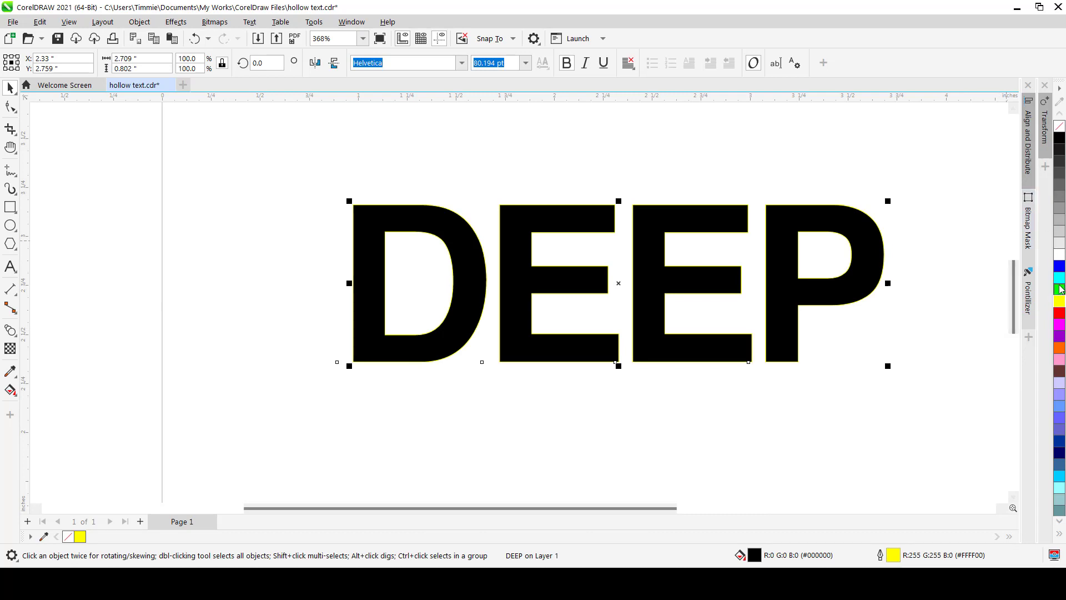
click(1060, 130)
Set the text's outline width to 1.0 pt in the Outline Pen settings and reposition the text
drag(453, 260, 400, 257)
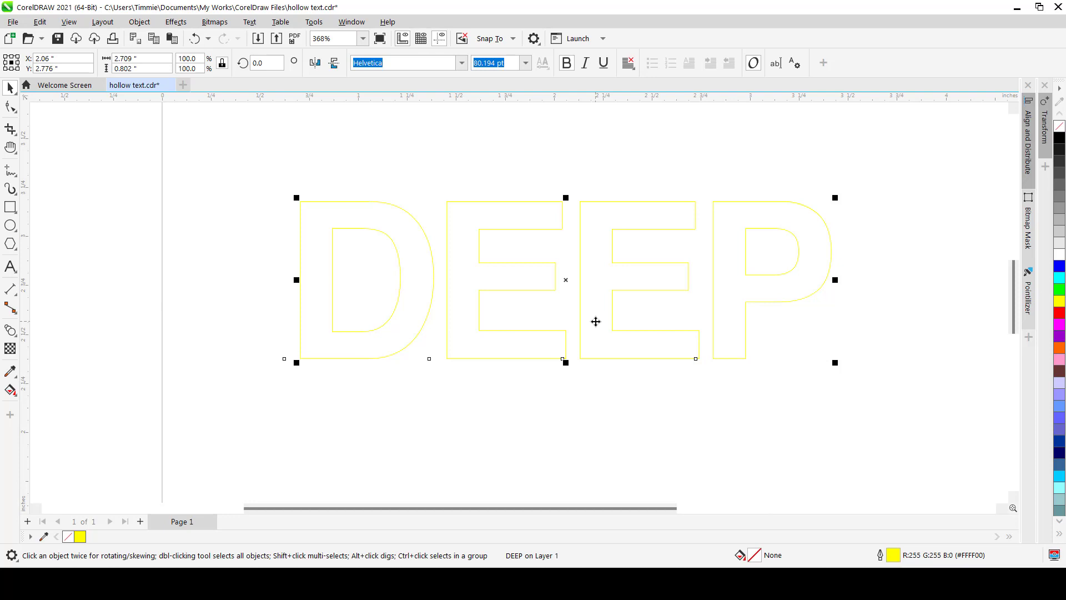
key(F12)
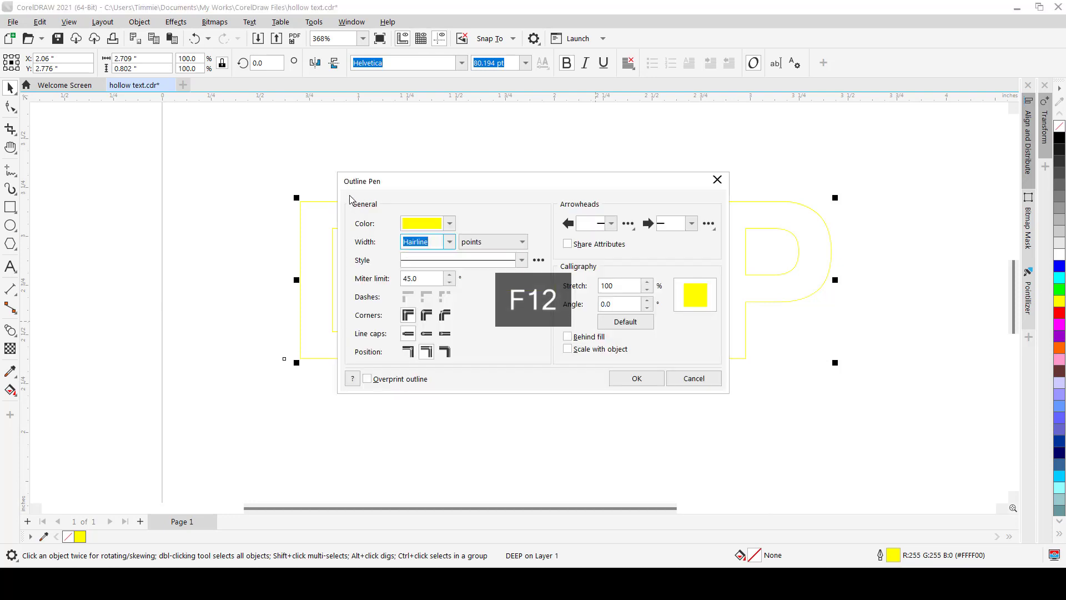
click(450, 242)
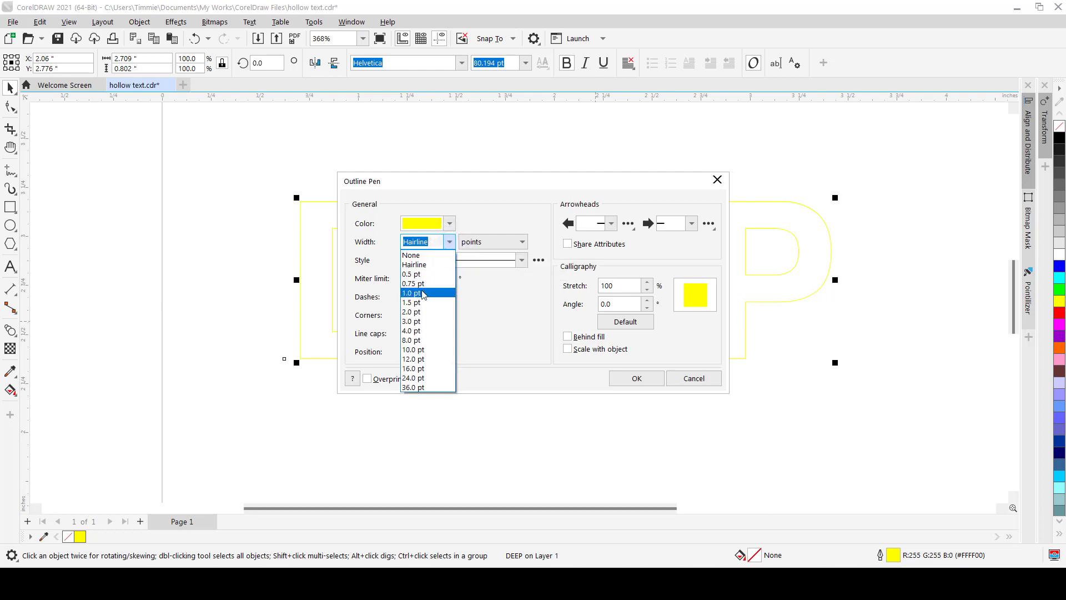
click(412, 292)
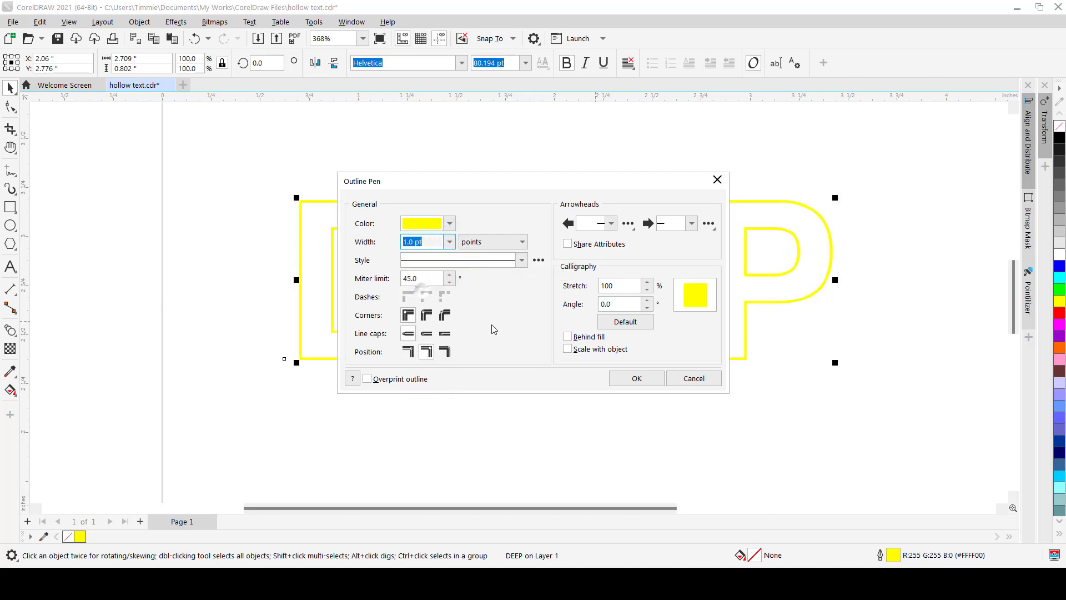
click(636, 378)
drag(415, 332, 404, 333)
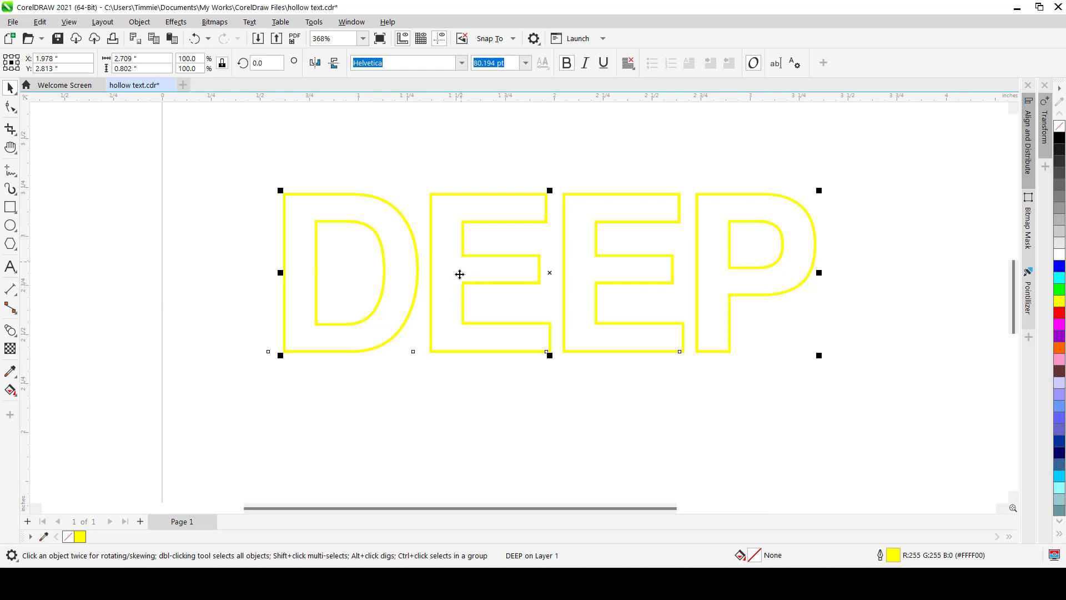
Add a perspective to the DEEP text and drag its corner nodes to slant it into a receding plane
click(139, 22)
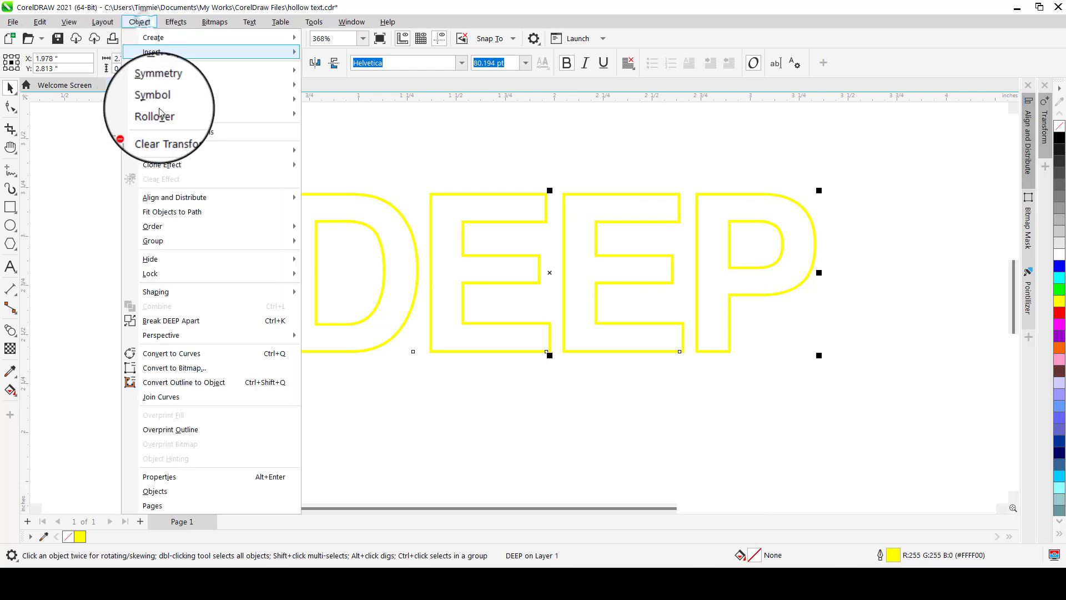
mouse_move(188, 337)
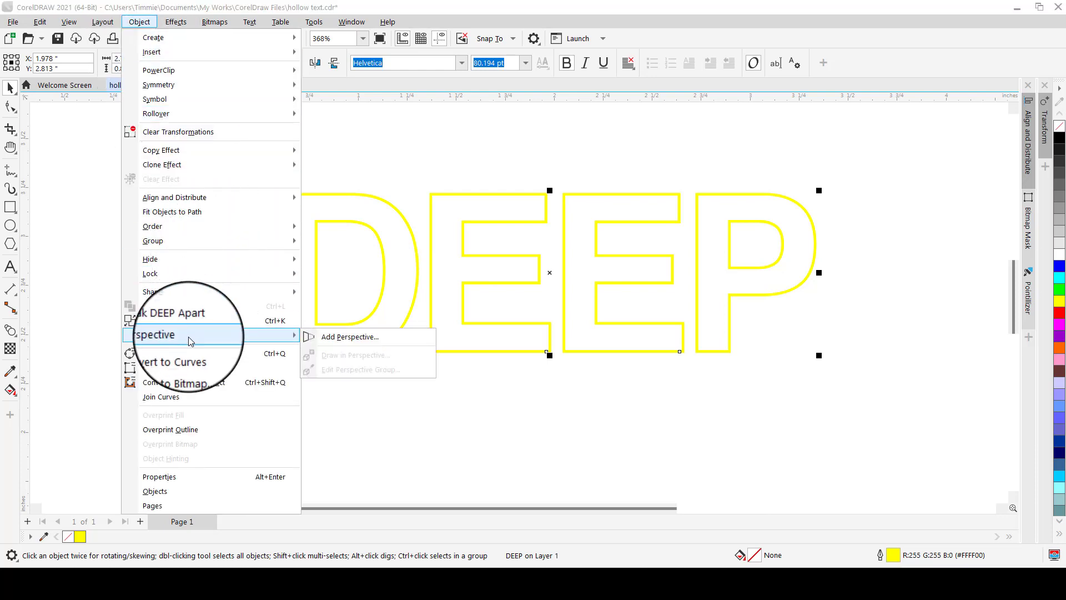
click(369, 340)
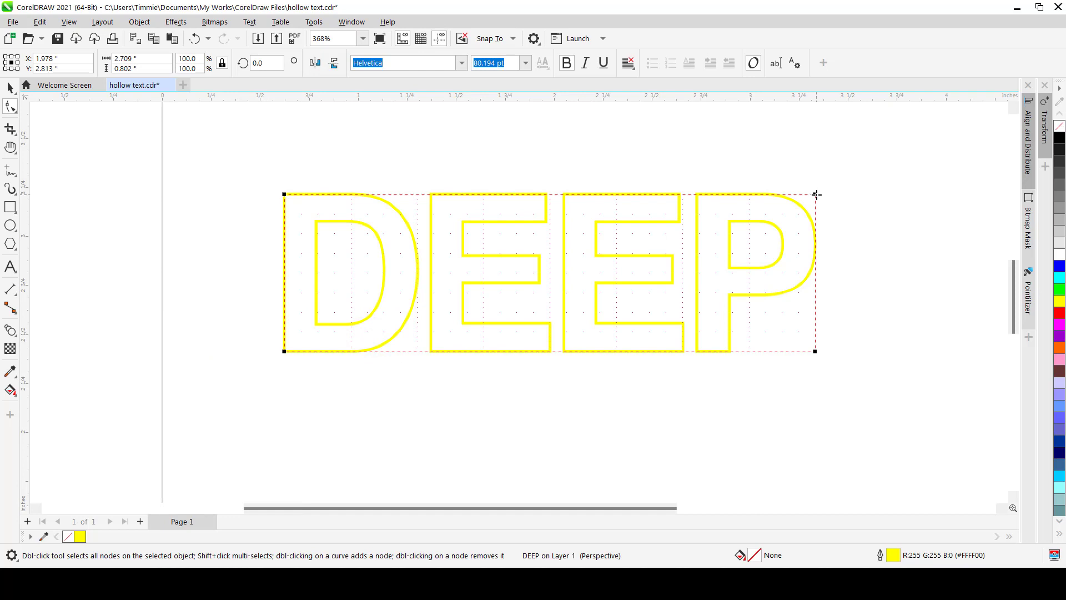
drag(284, 193, 456, 244)
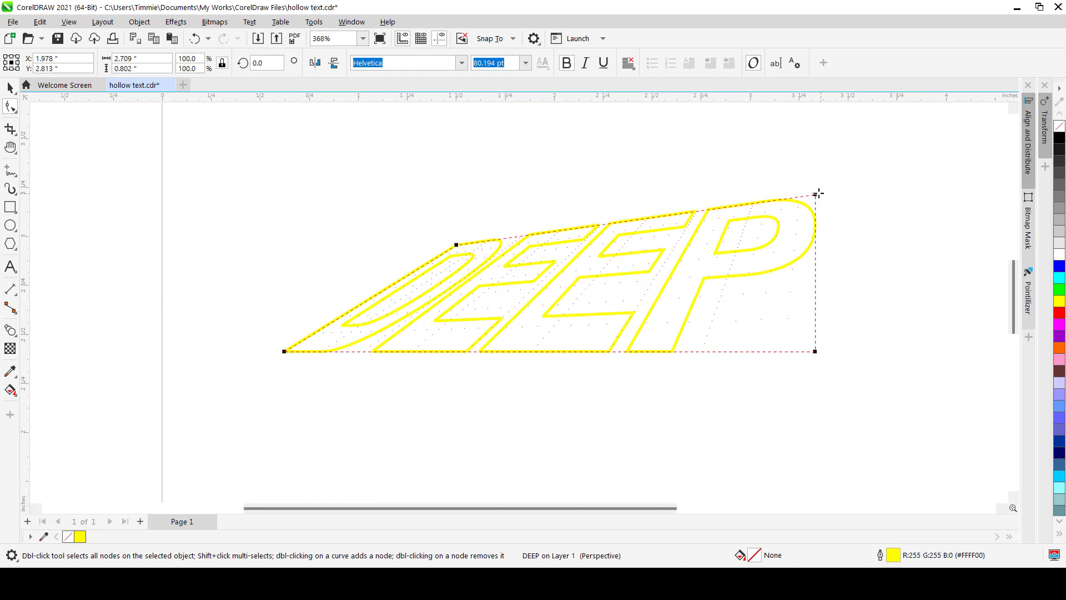
drag(815, 196, 896, 227)
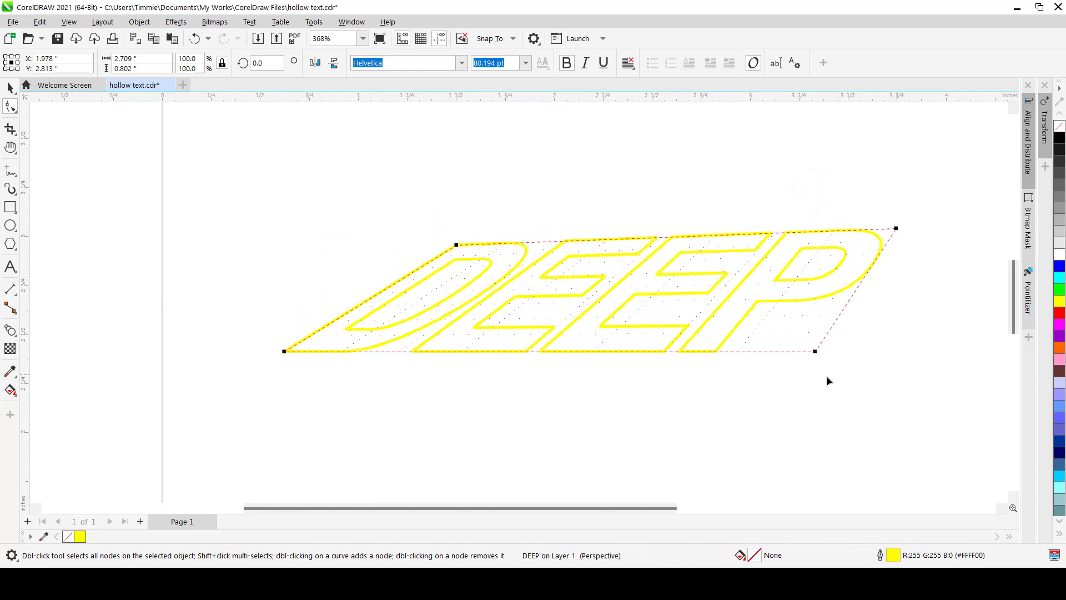
drag(813, 351, 788, 381)
drag(895, 229, 905, 255)
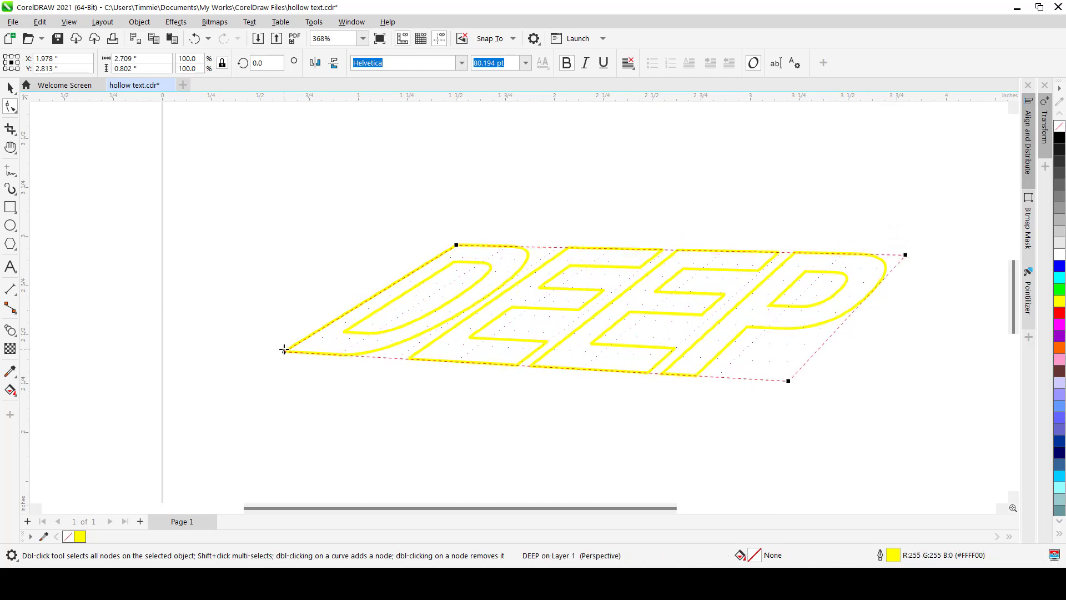
drag(284, 350, 303, 334)
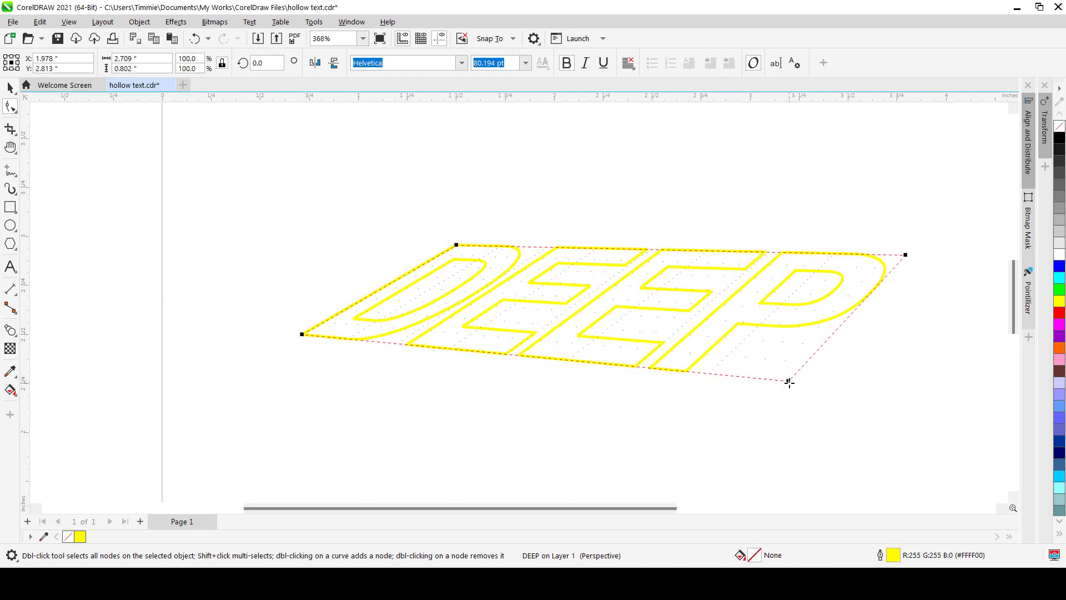
drag(789, 382, 796, 380)
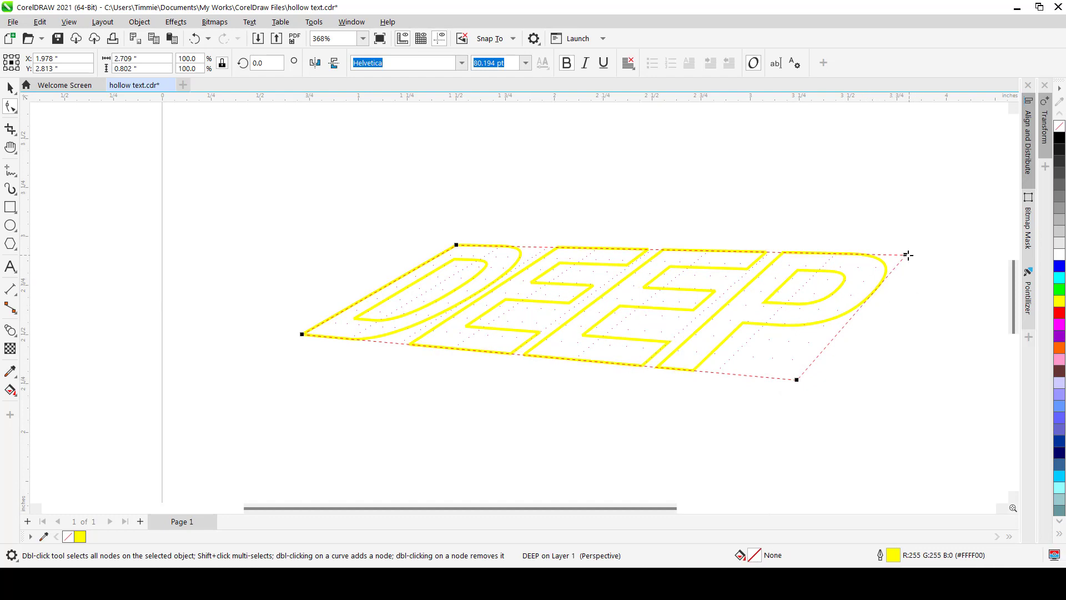
drag(908, 254, 946, 246)
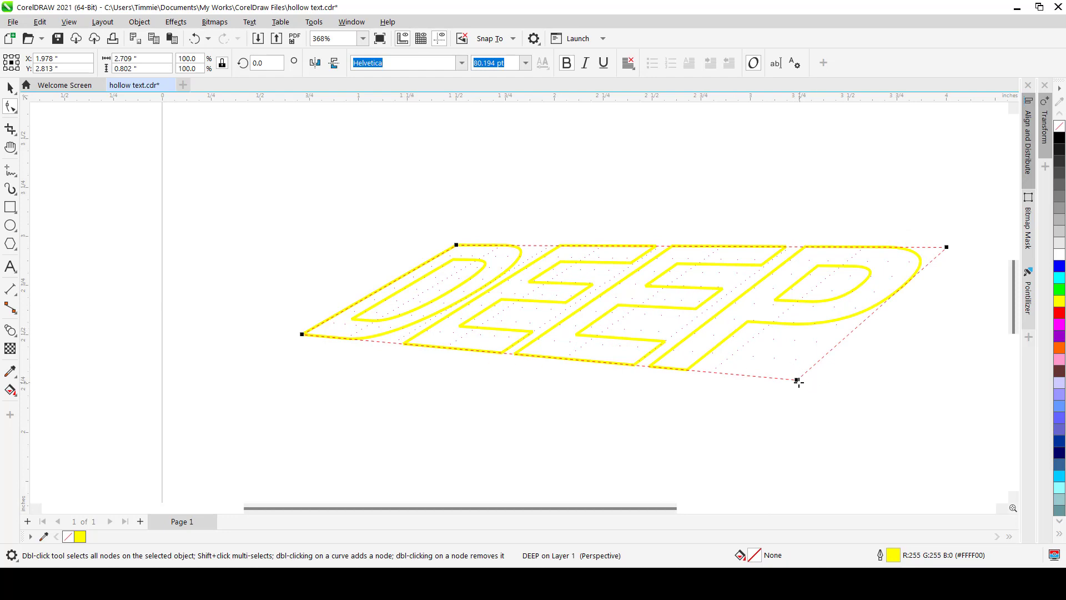
drag(797, 381, 817, 375)
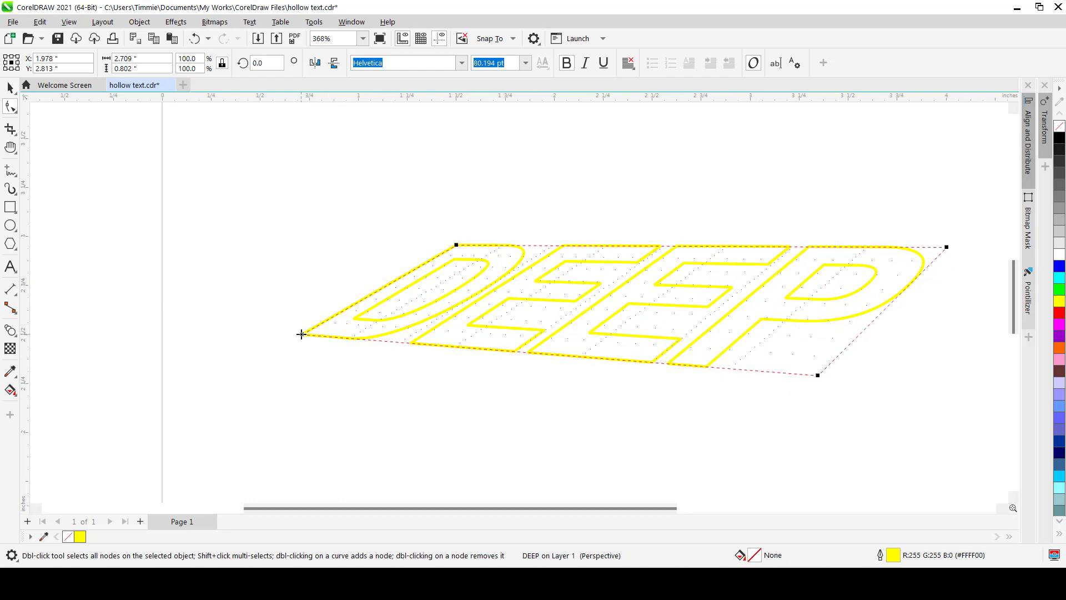
drag(301, 333, 295, 339)
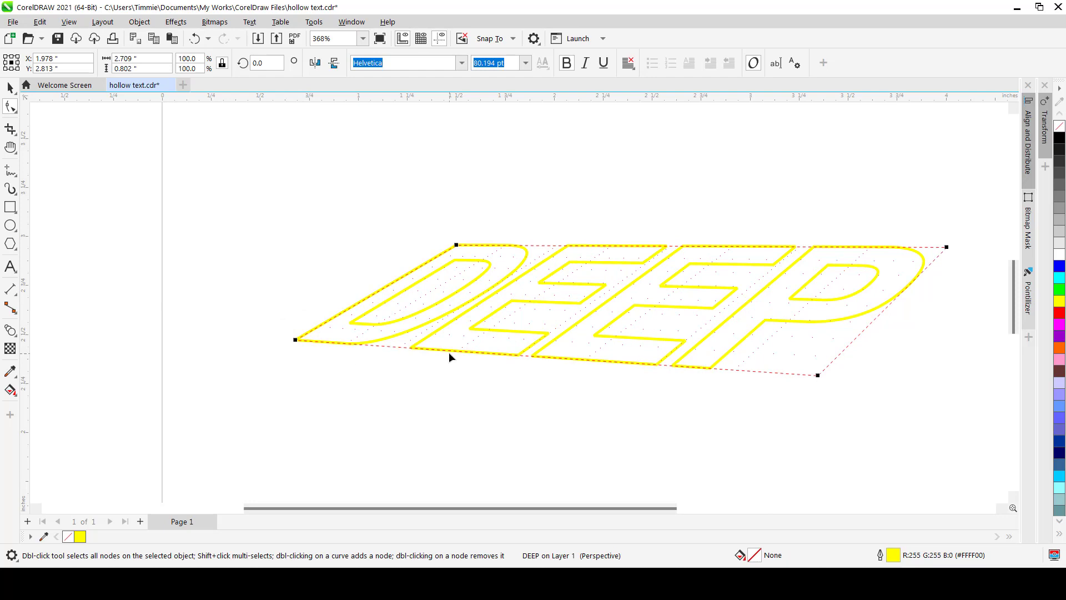
Finish the perspective edit and move the slanted text up and to the left
key(space)
click(319, 225)
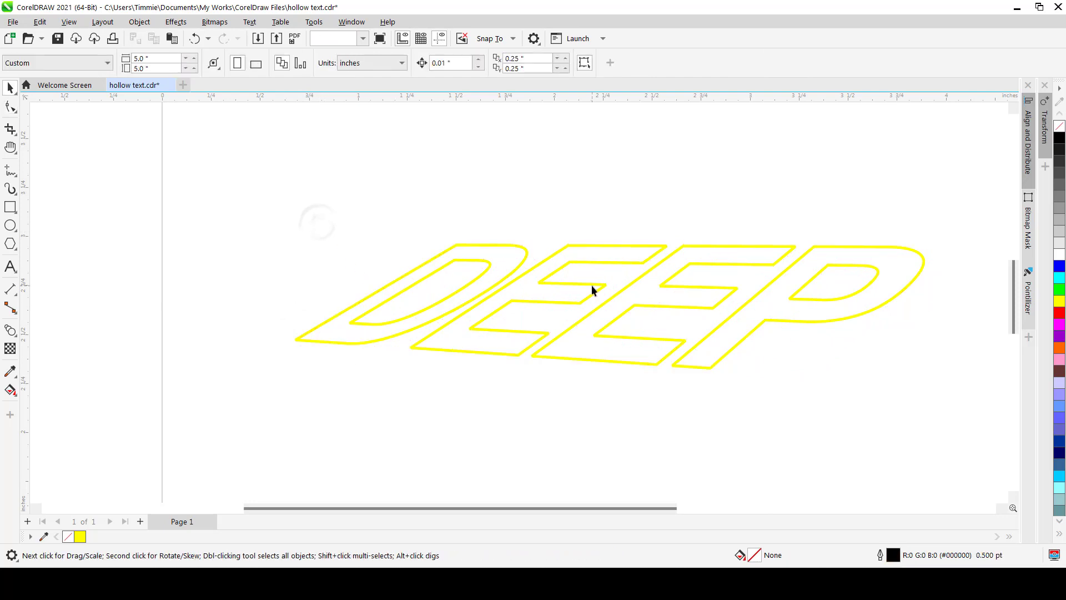
drag(591, 285, 521, 249)
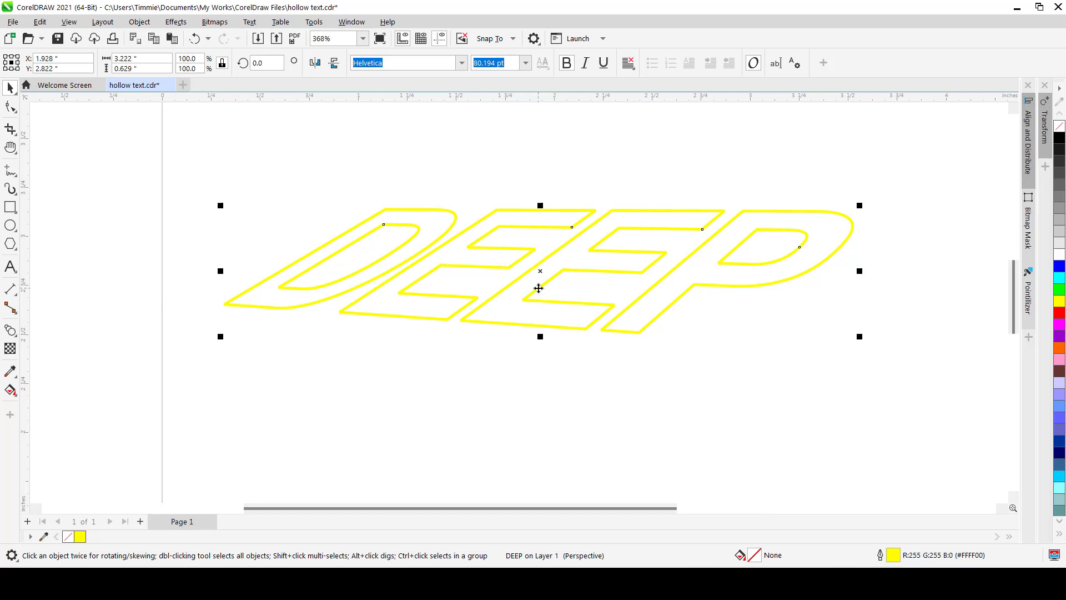
Duplicate the slanted DEEP text and move the copy down and to the left below the original
key(ctrl+d)
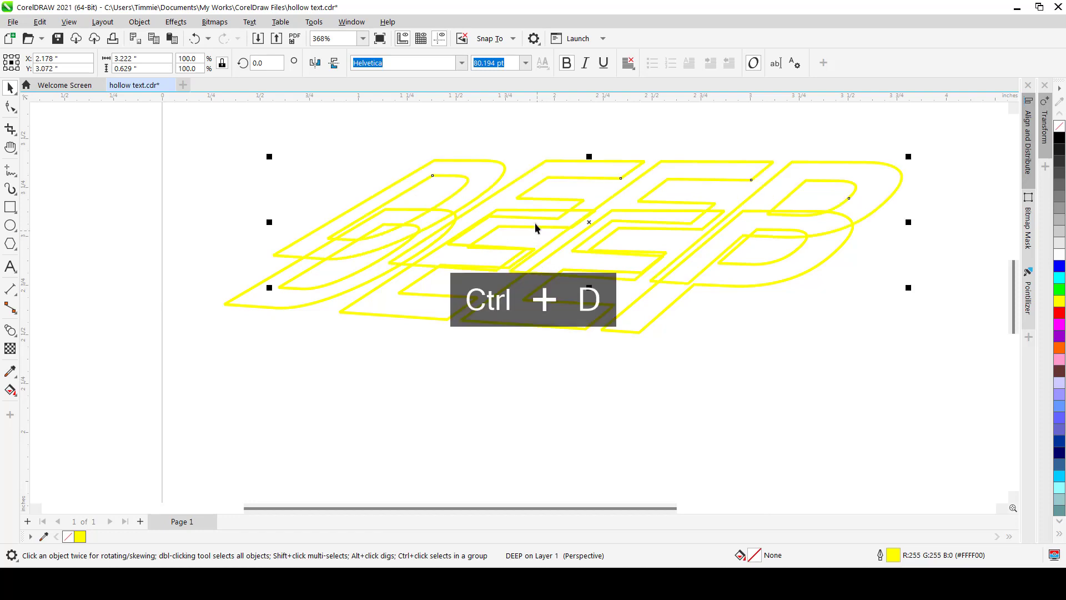
drag(516, 179, 448, 319)
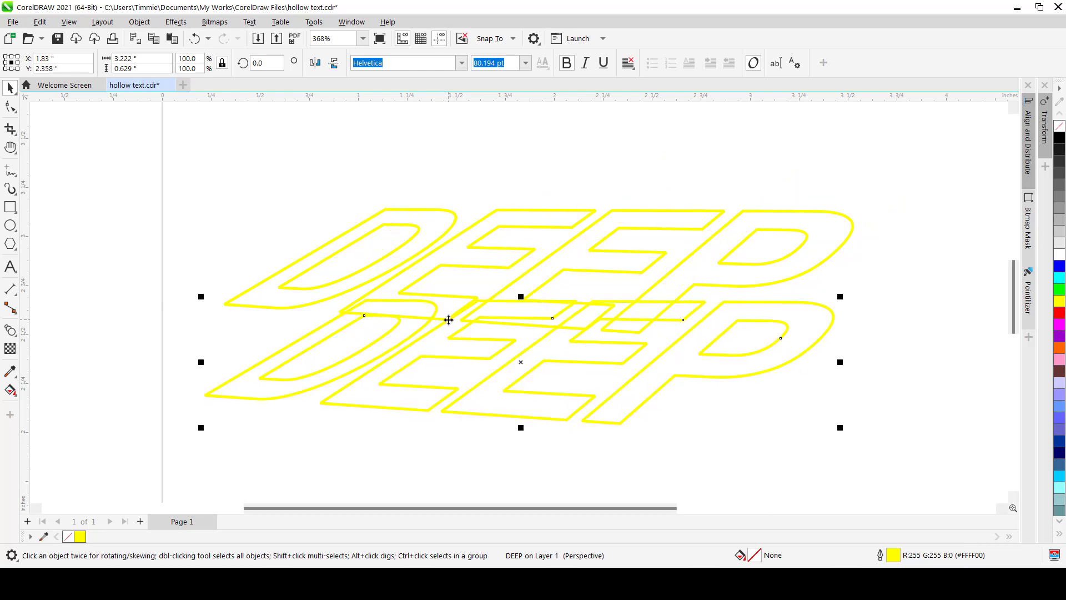
Repeat the duplicate twice more to stack four DEEP outlines stepping downward
scroll(449, 320, down, 1)
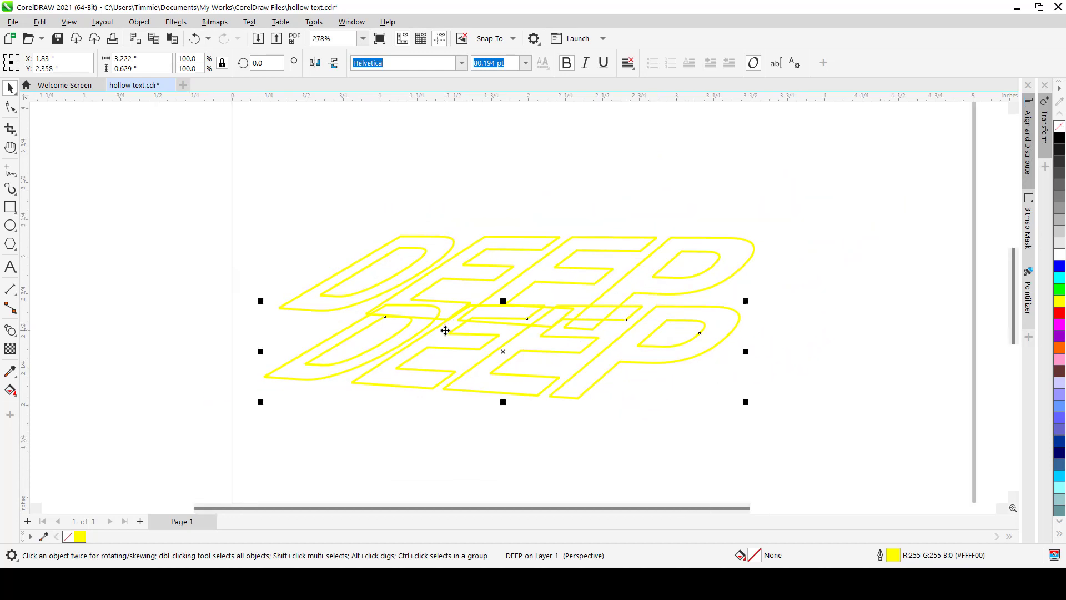
key(ctrl+d)
key(ctrl+d)
scroll(443, 261, down, 1)
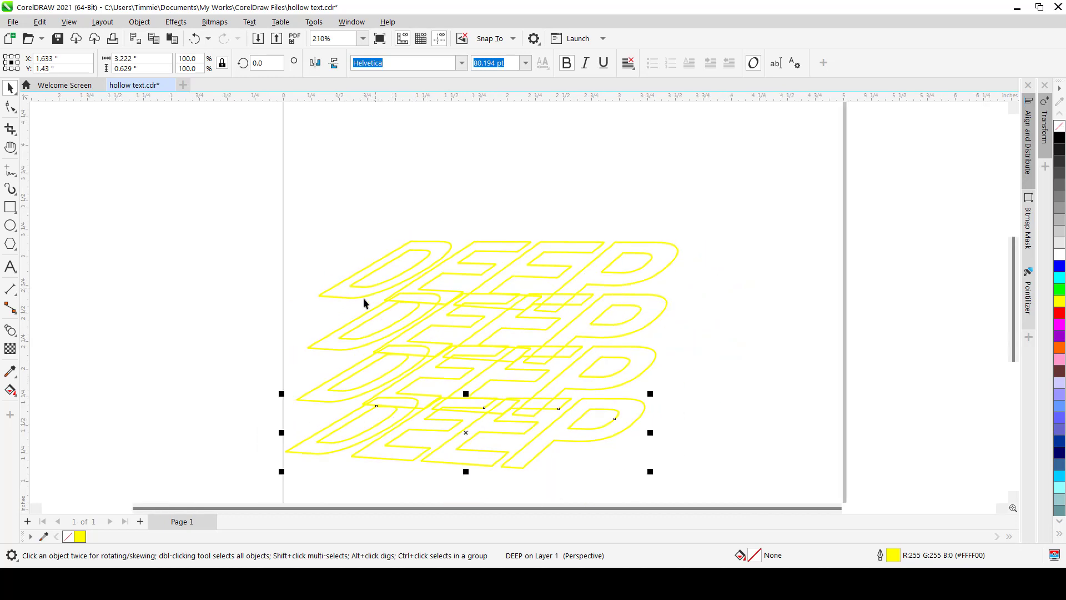
Give the second DEEP copy an orange outline
click(328, 248)
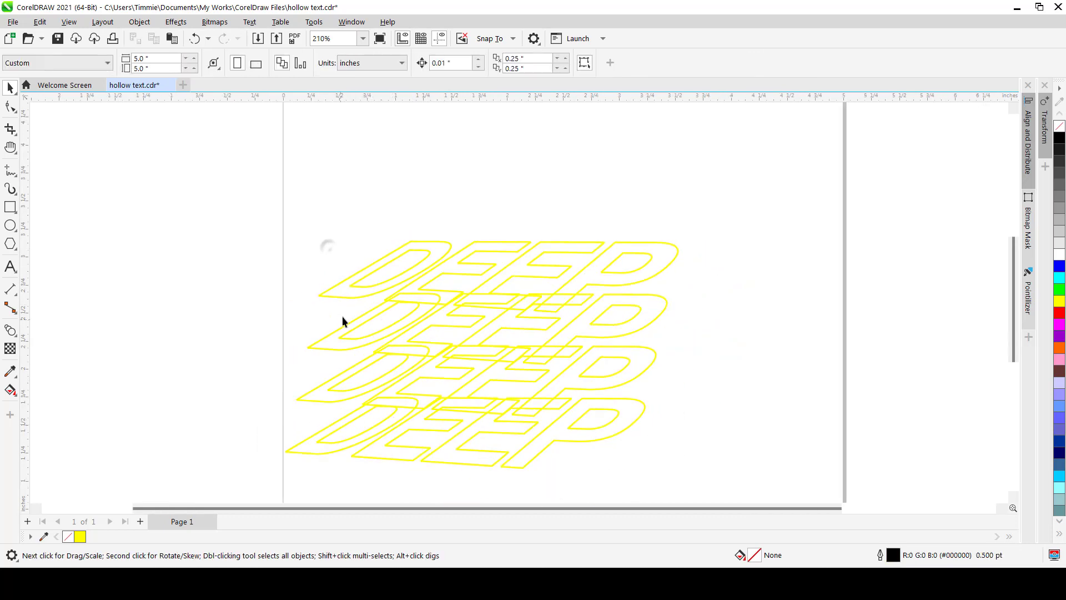
scroll(345, 325, up, 1)
scroll(365, 280, down, 1)
scroll(359, 326, up, 1)
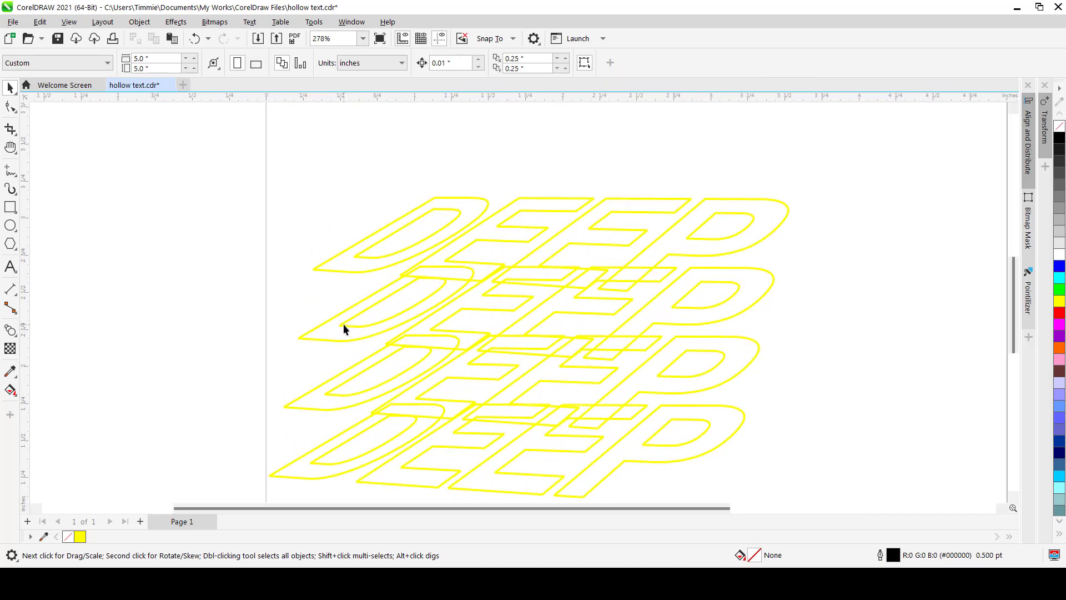
click(343, 325)
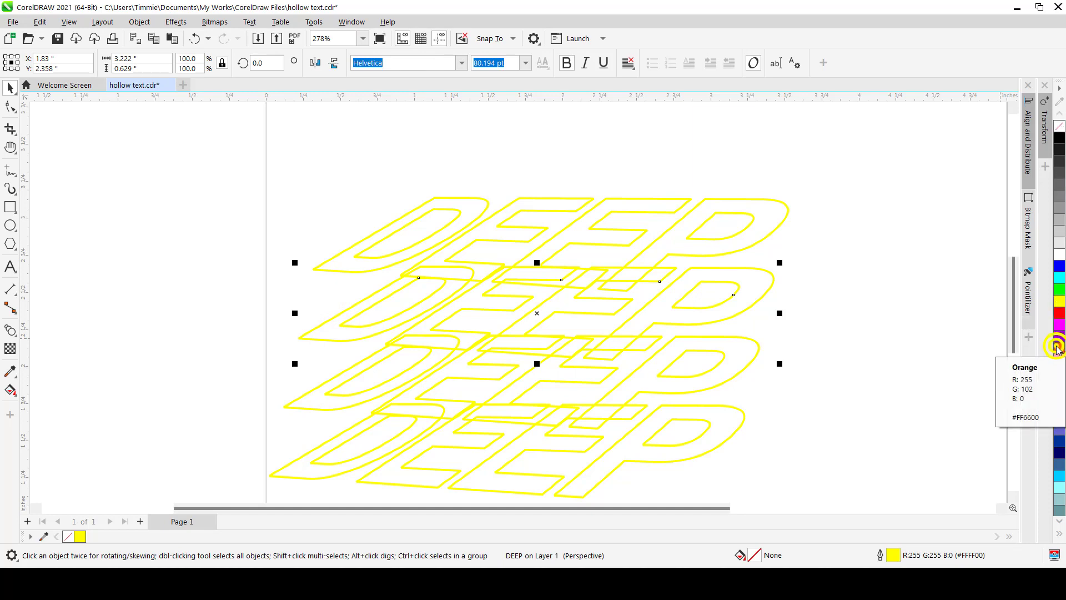
right_click(1059, 348)
Give the third DEEP copy a red outline and the bottom copy a magenta outline
click(716, 371)
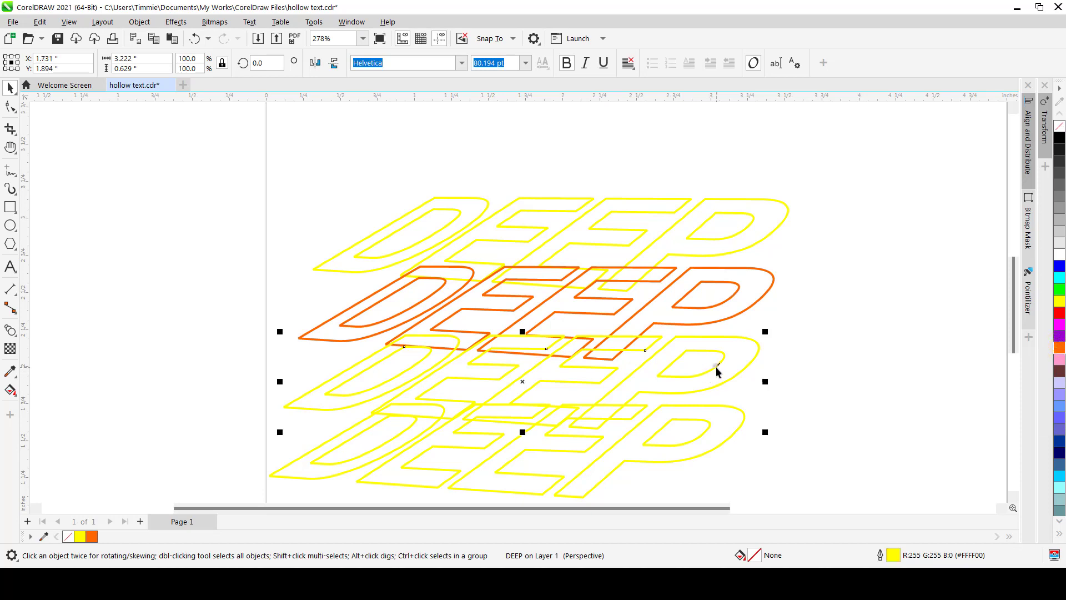
right_click(1059, 314)
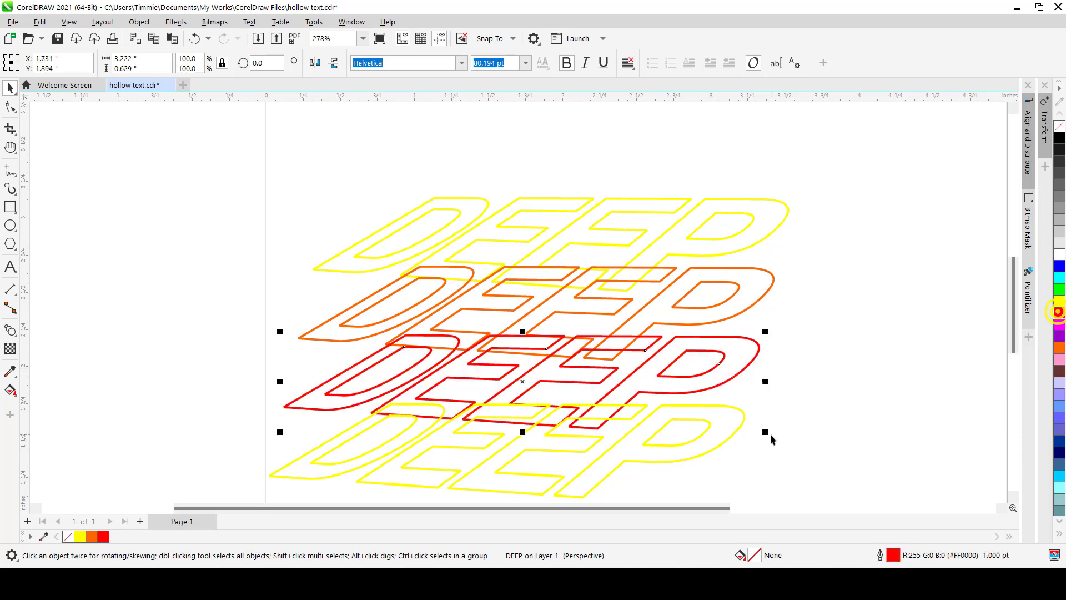
click(739, 434)
right_click(1059, 328)
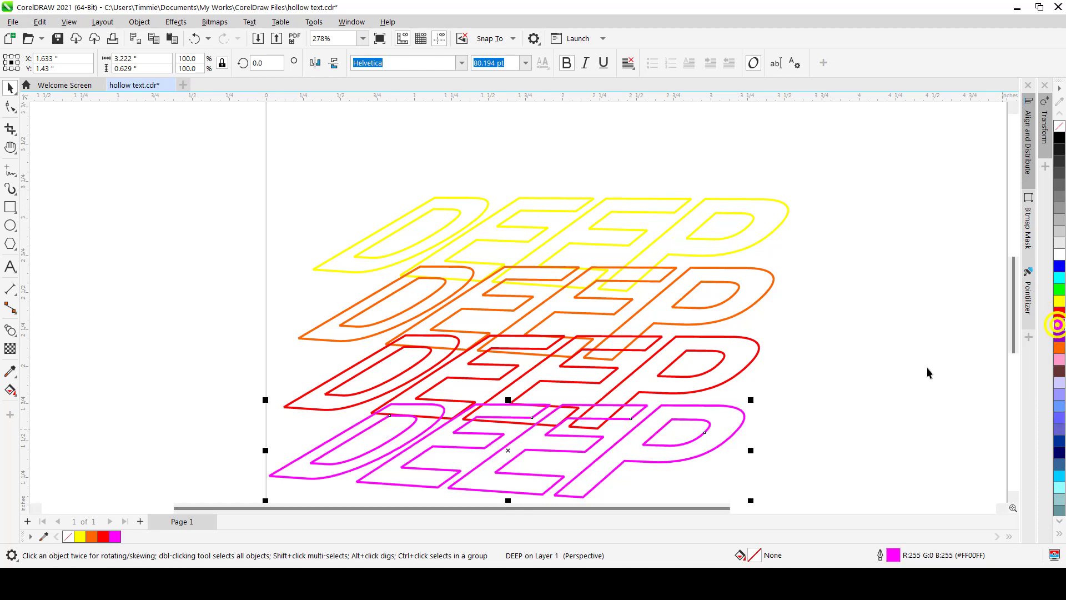
Send the magenta DEEP copy to the back of the layer
scroll(623, 368, down, 1)
scroll(552, 422, up, 1)
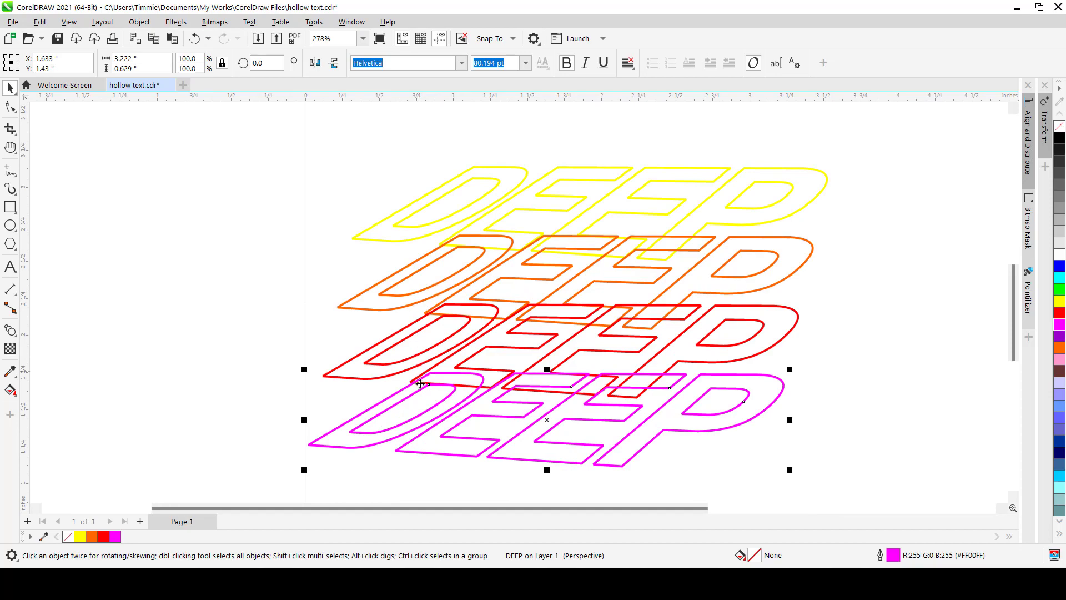
scroll(420, 405, up, 1)
scroll(420, 409, up, 1)
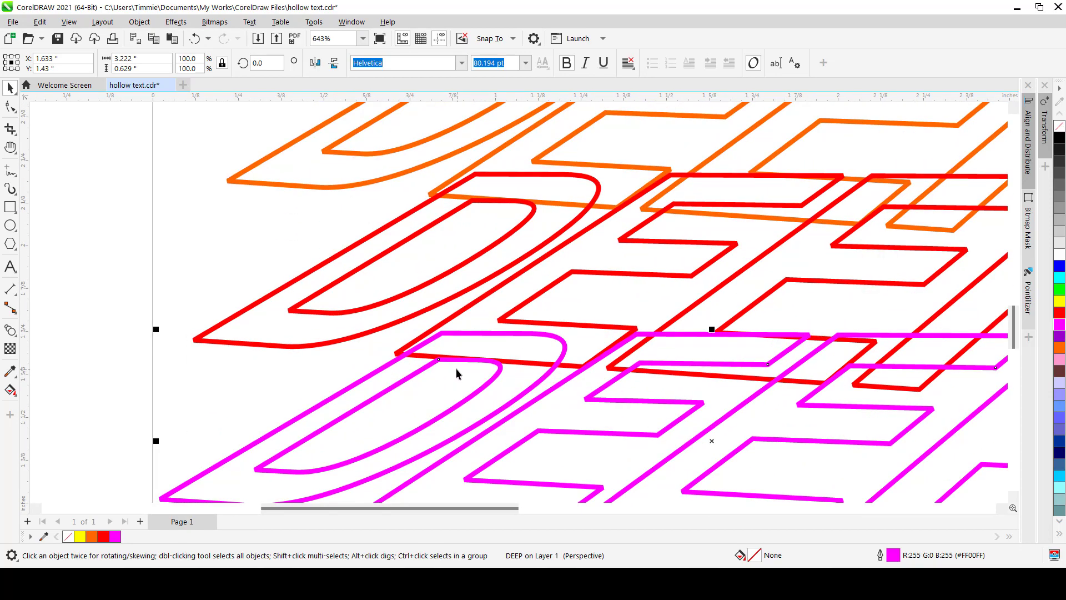
scroll(456, 369, down, 6)
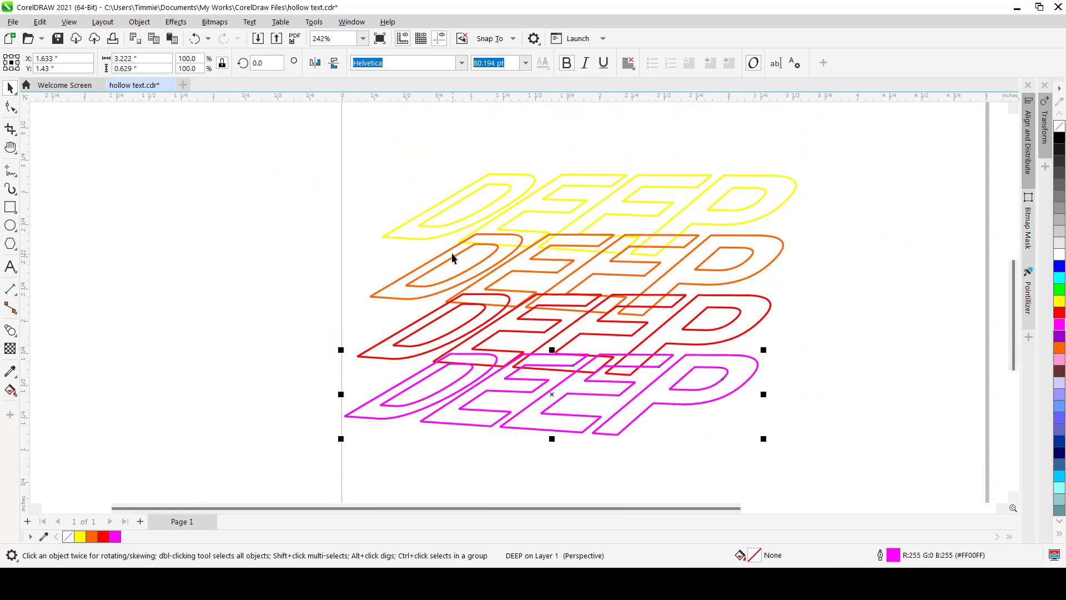
scroll(451, 235, up, 1)
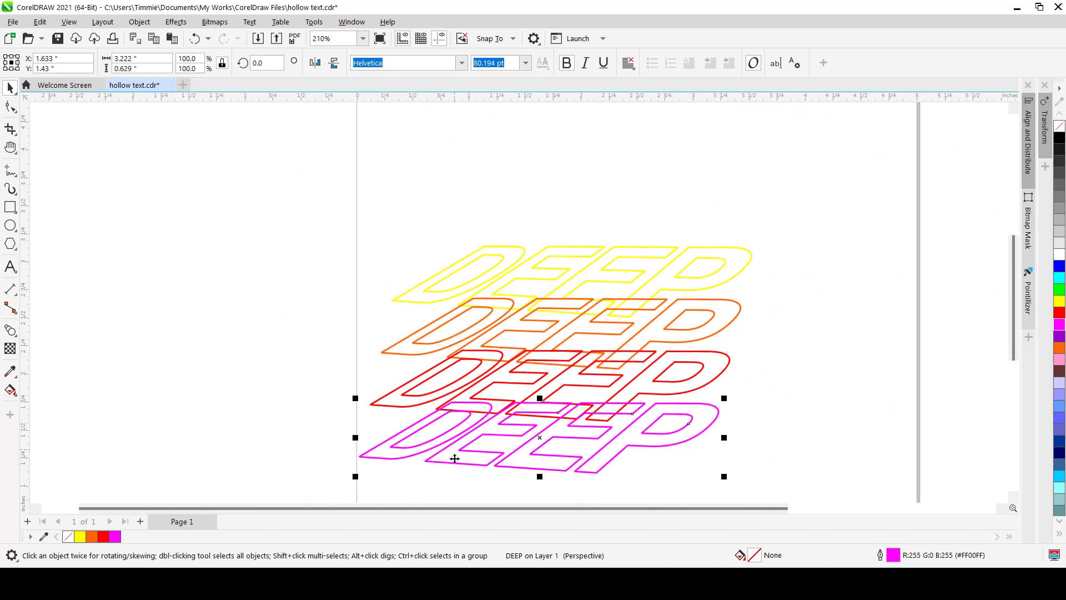
scroll(454, 458, up, 4)
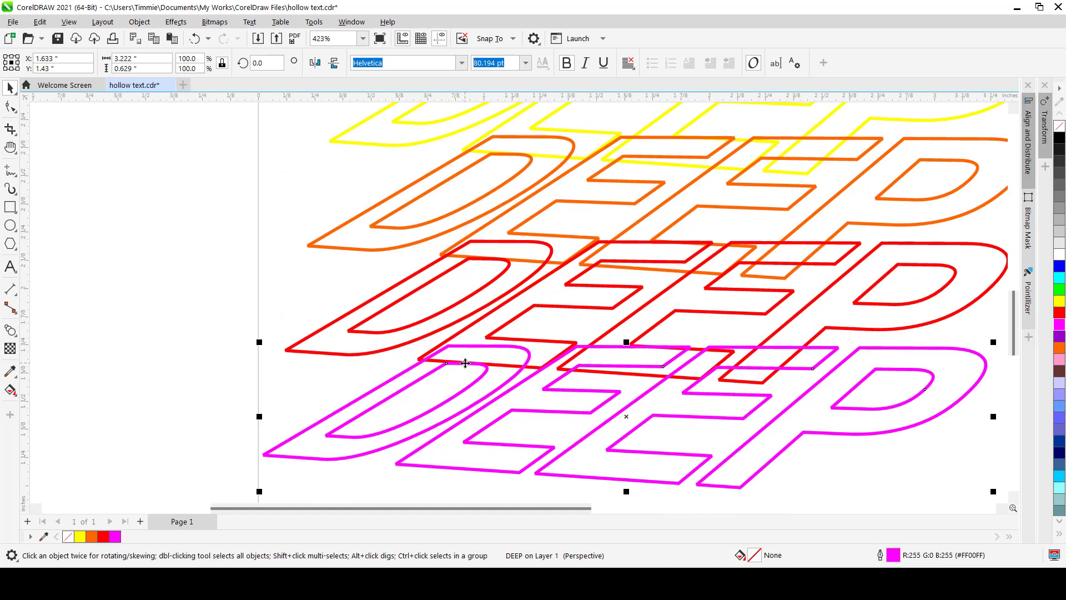
key(shift+Page_Down)
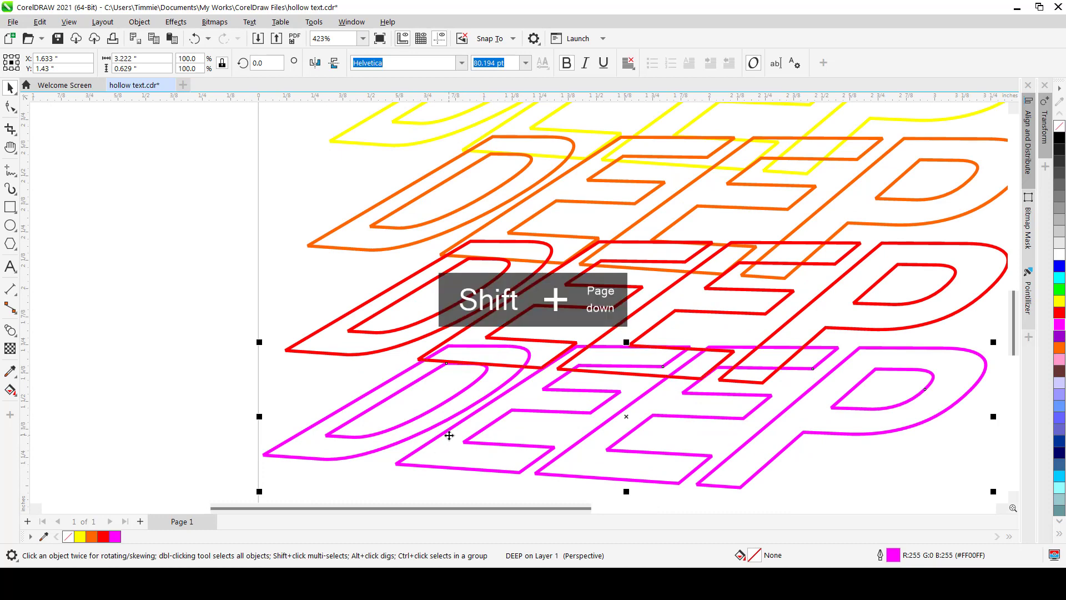
Move the red copy one position backward and bring the yellow original to the front of the layer
click(387, 333)
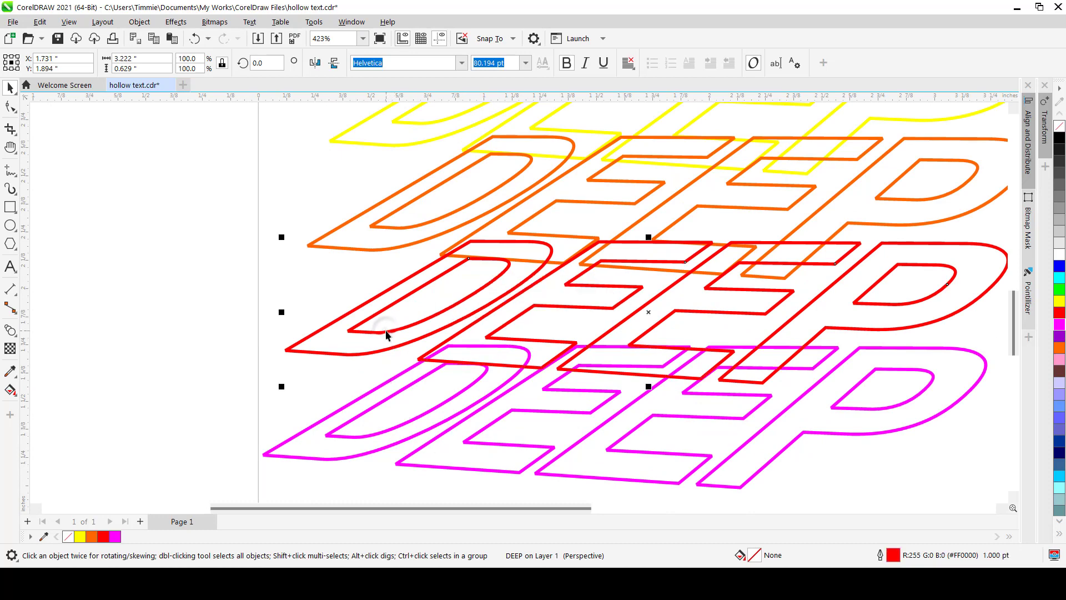
key(ctrl+Page_Down)
scroll(431, 373, down, 1)
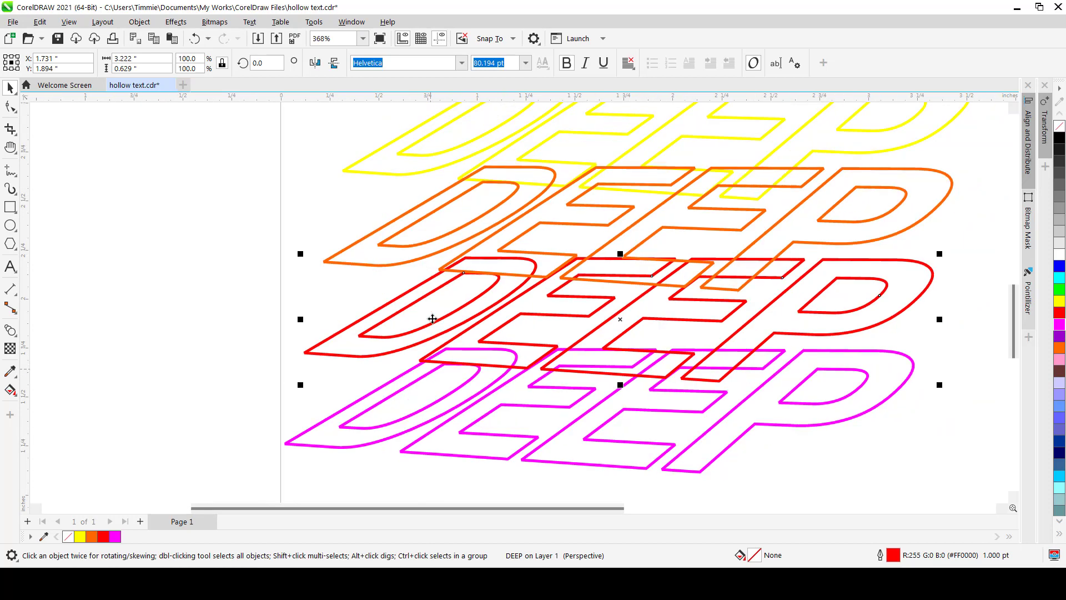
scroll(433, 280, down, 2)
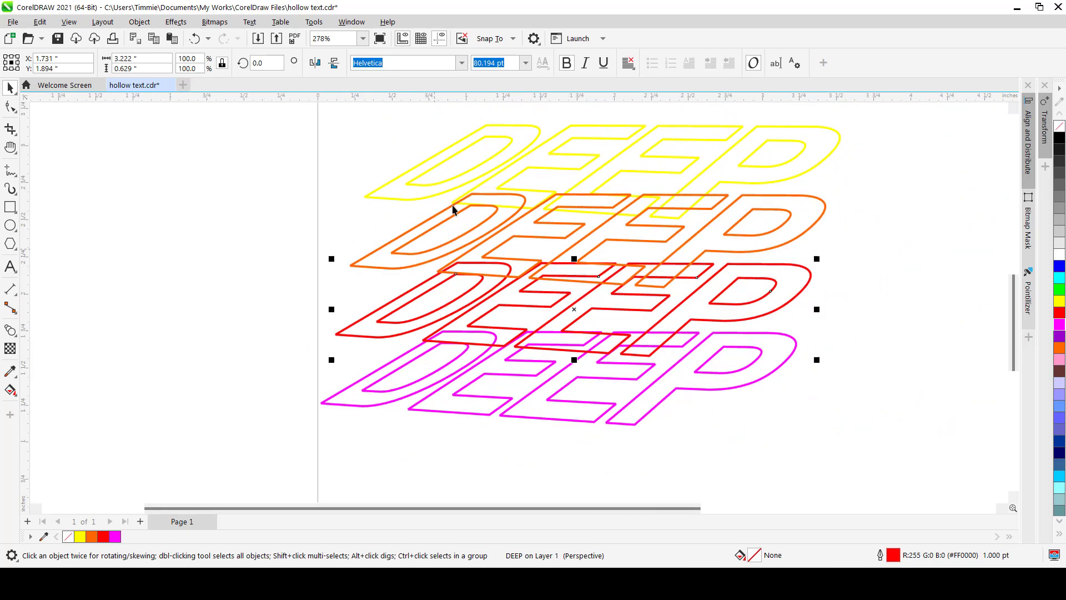
click(494, 140)
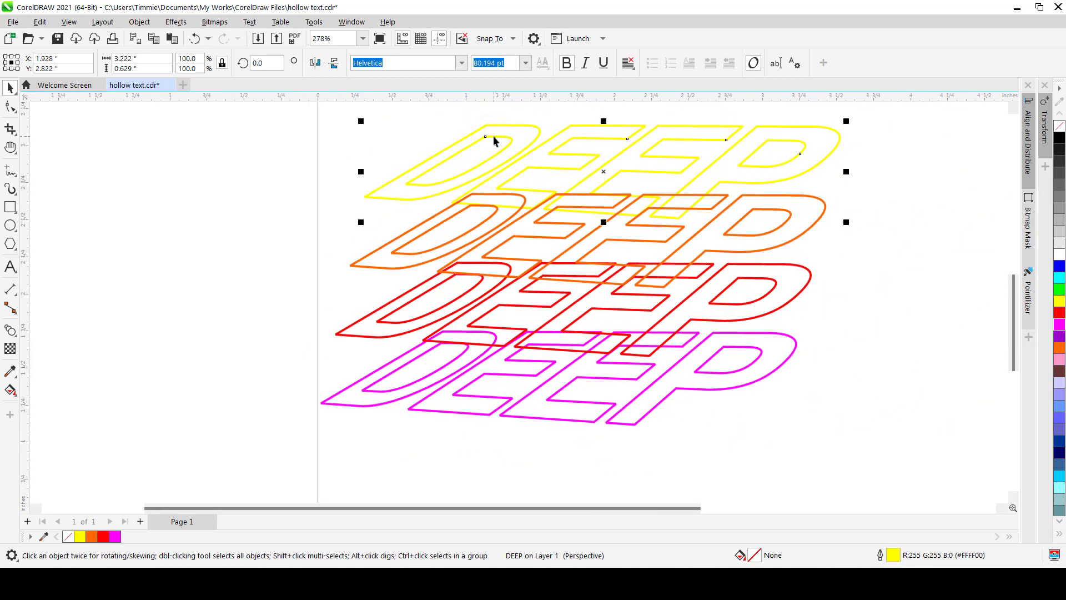
key(shift+Page_Up)
Select all four DEEP copies and align their left edges
click(278, 241)
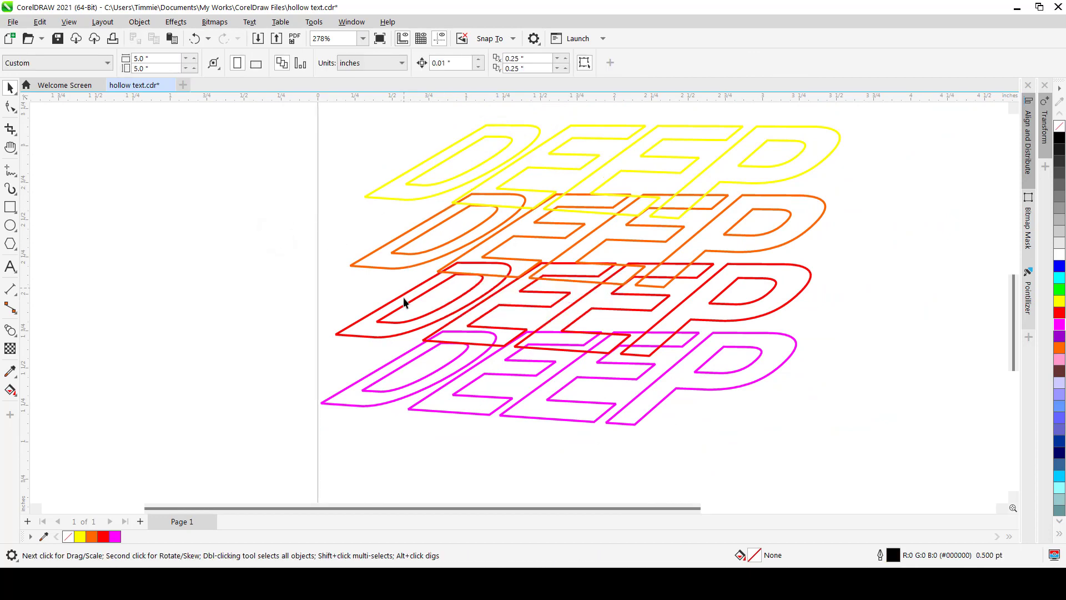
scroll(425, 354, down, 2)
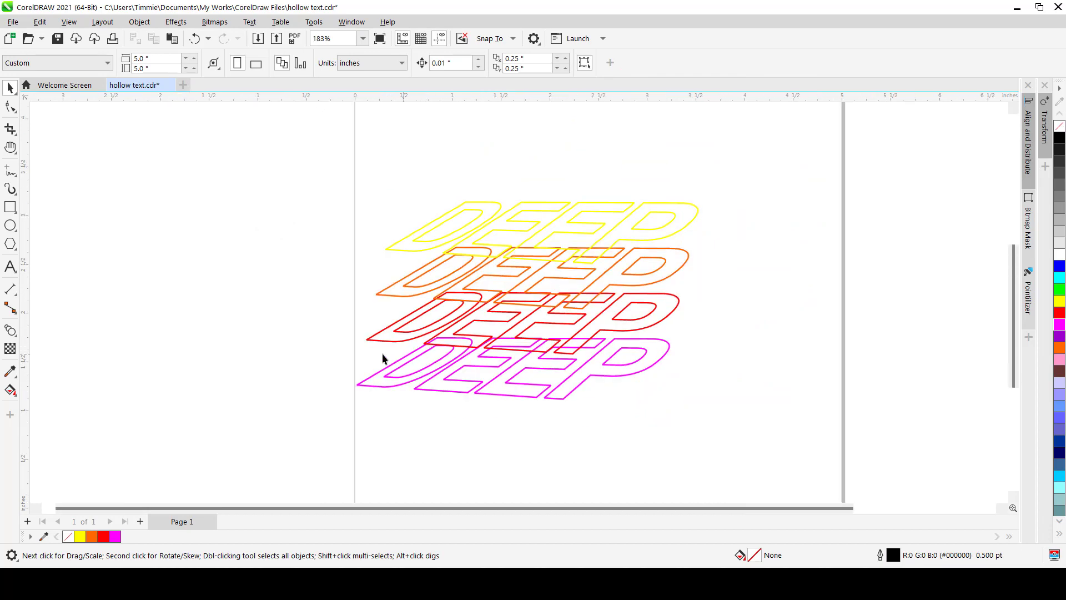
scroll(381, 294, up, 1)
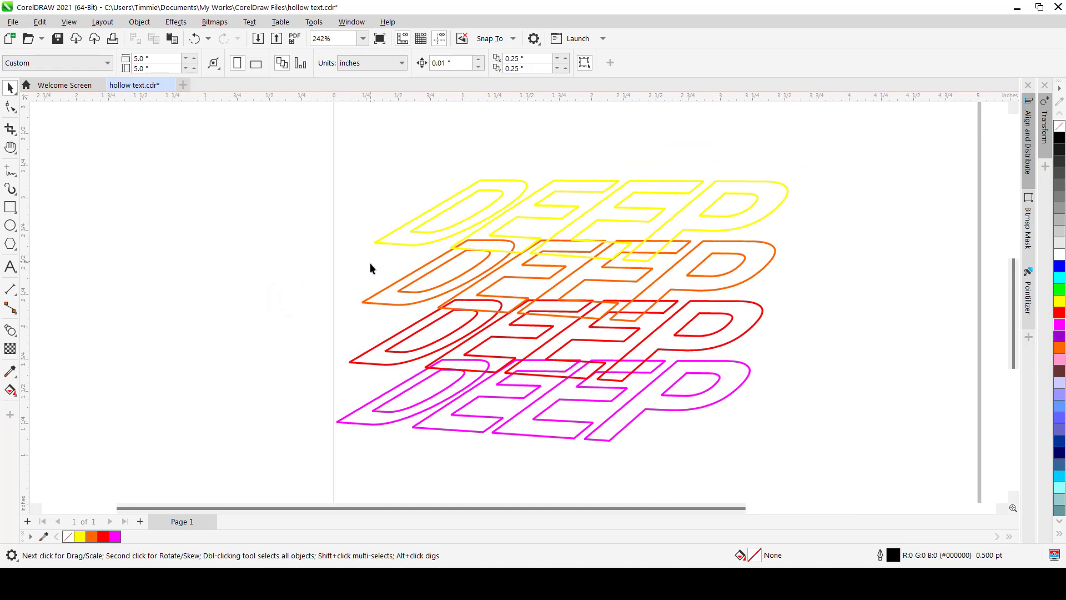
scroll(370, 264, down, 1)
scroll(361, 312, up, 2)
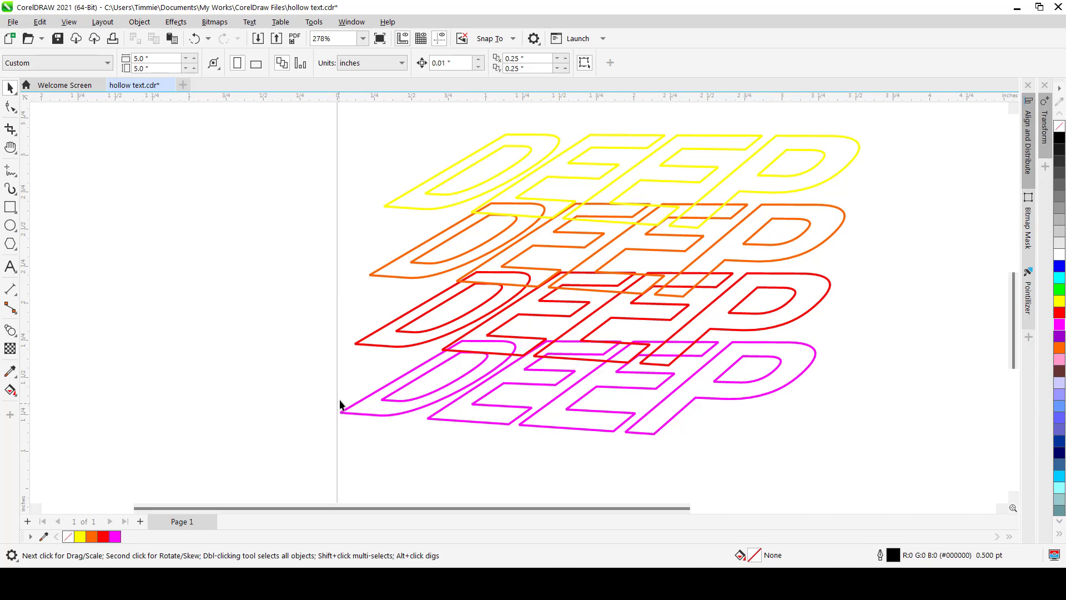
scroll(523, 405, down, 2)
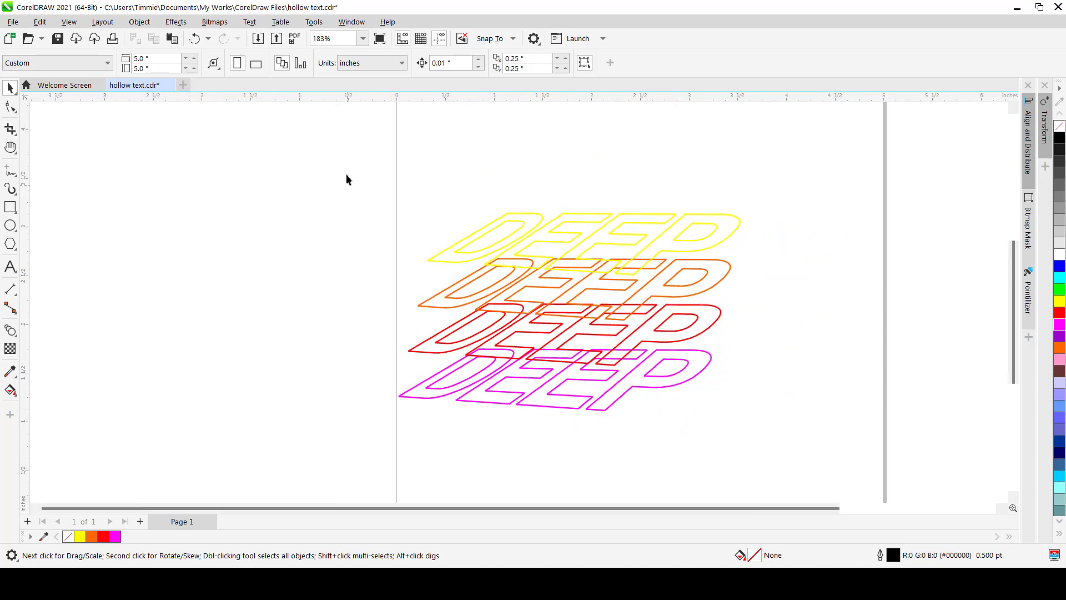
drag(601, 413, 417, 355)
click(9, 88)
drag(335, 180, 840, 442)
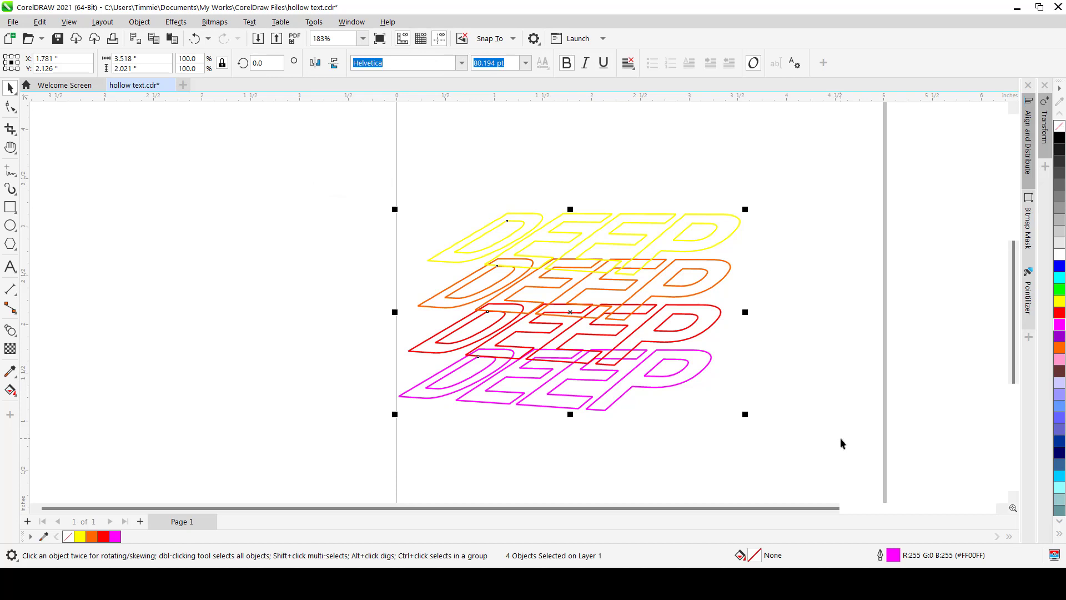
key(l)
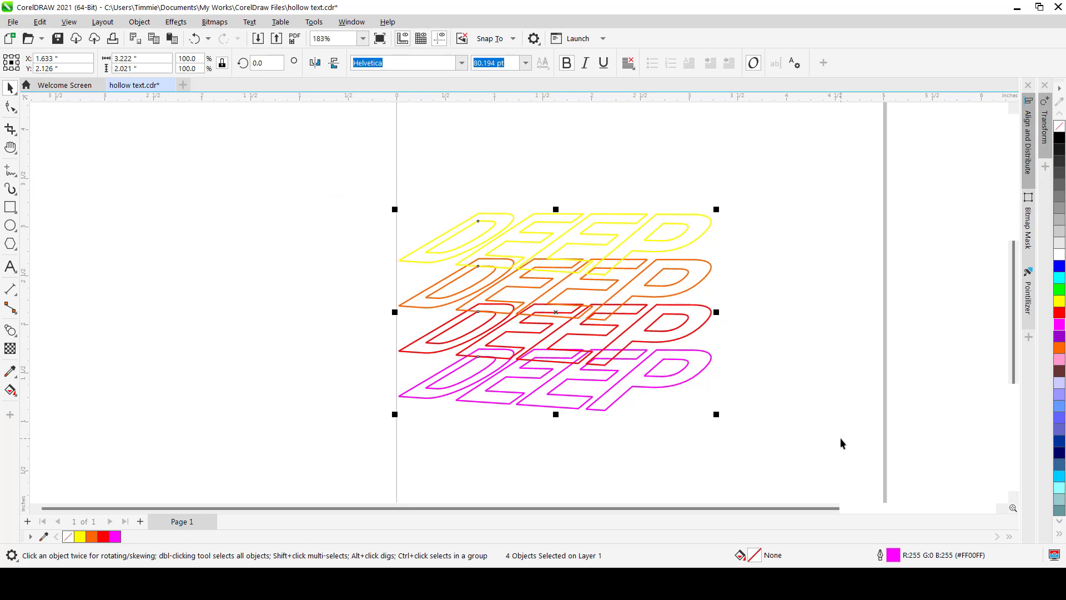
Blend the yellow DEEP text into the orange copy with the Blend tool, setting the blend to 100 steps
click(346, 377)
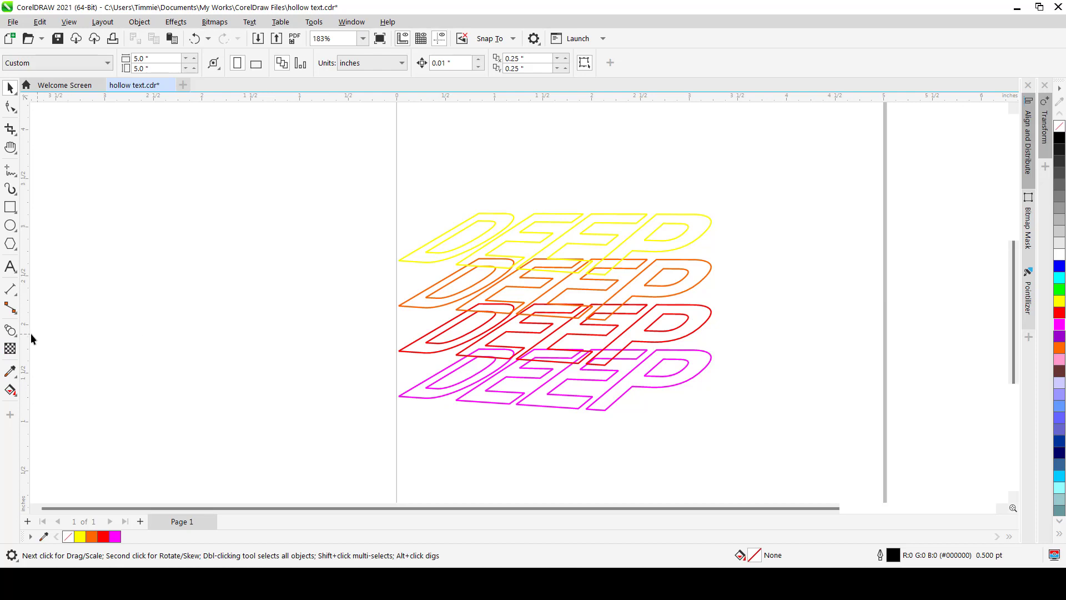
click(14, 337)
click(15, 335)
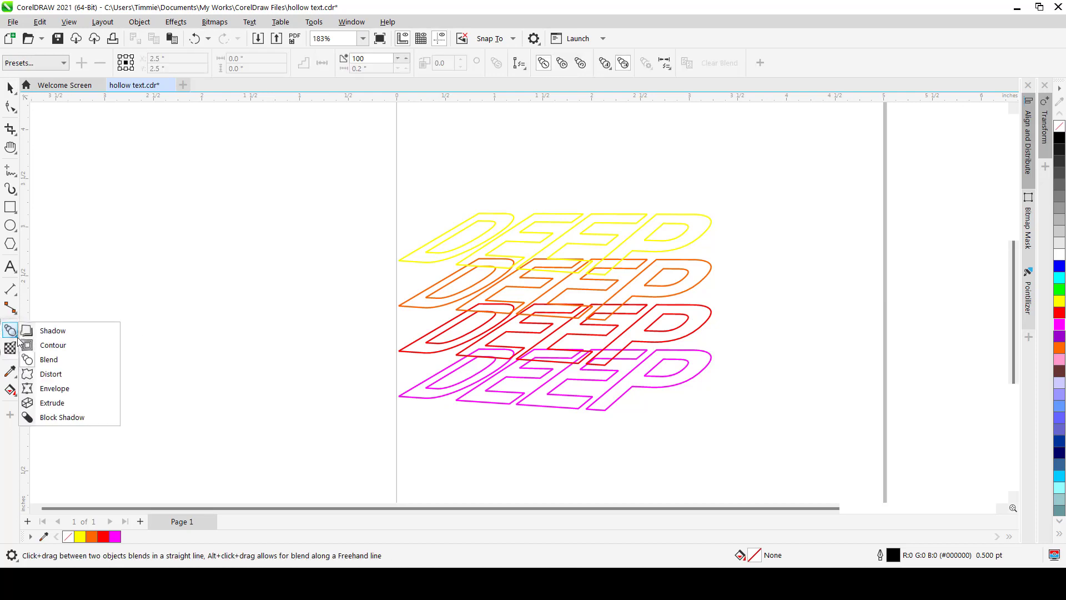
click(51, 331)
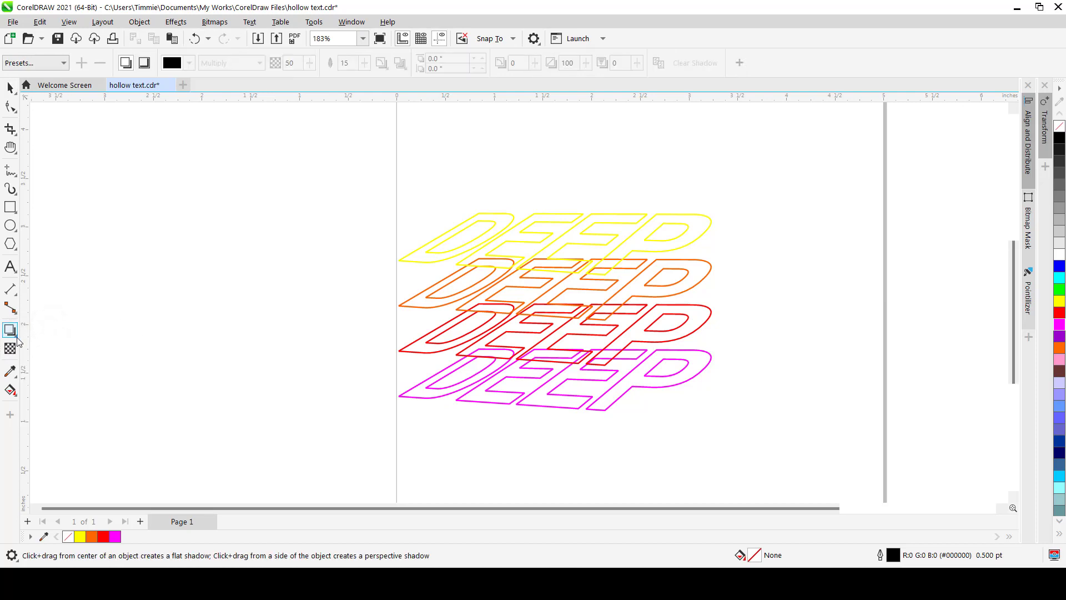
click(17, 340)
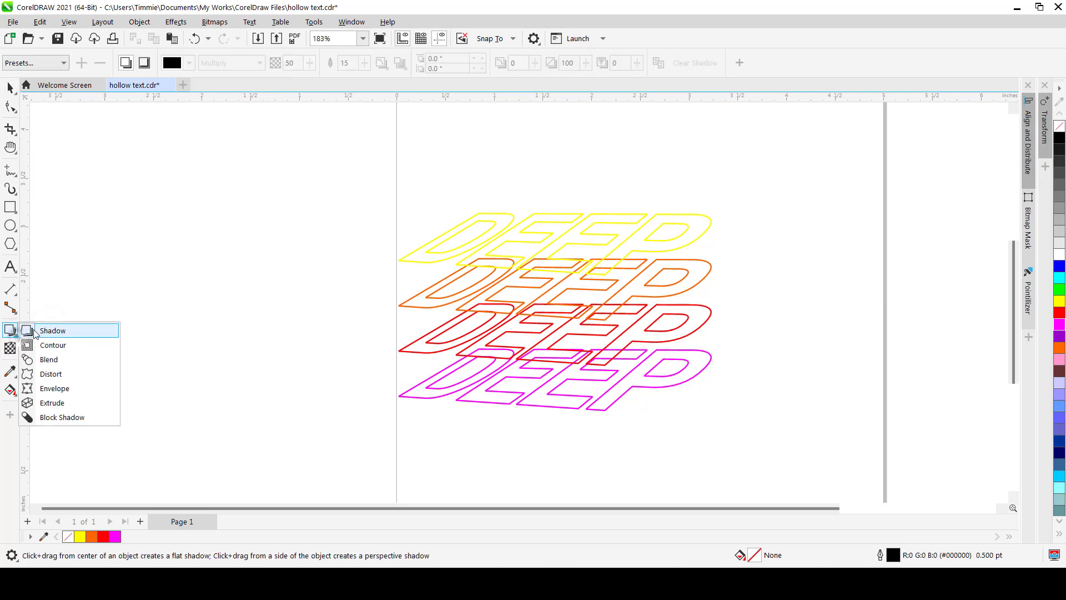
click(53, 364)
scroll(440, 306, up, 3)
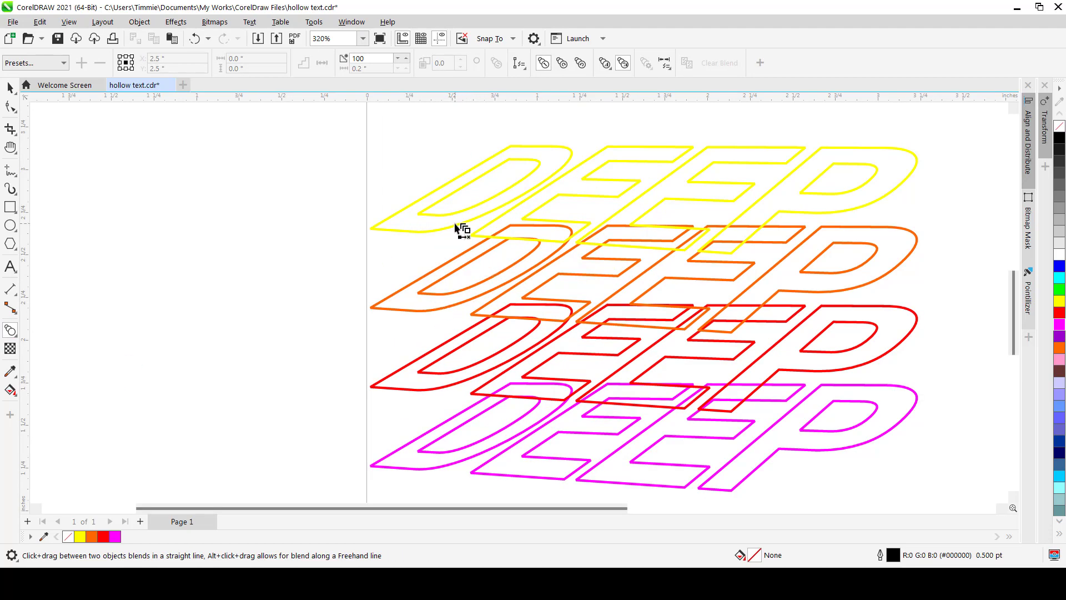
drag(455, 226, 473, 298)
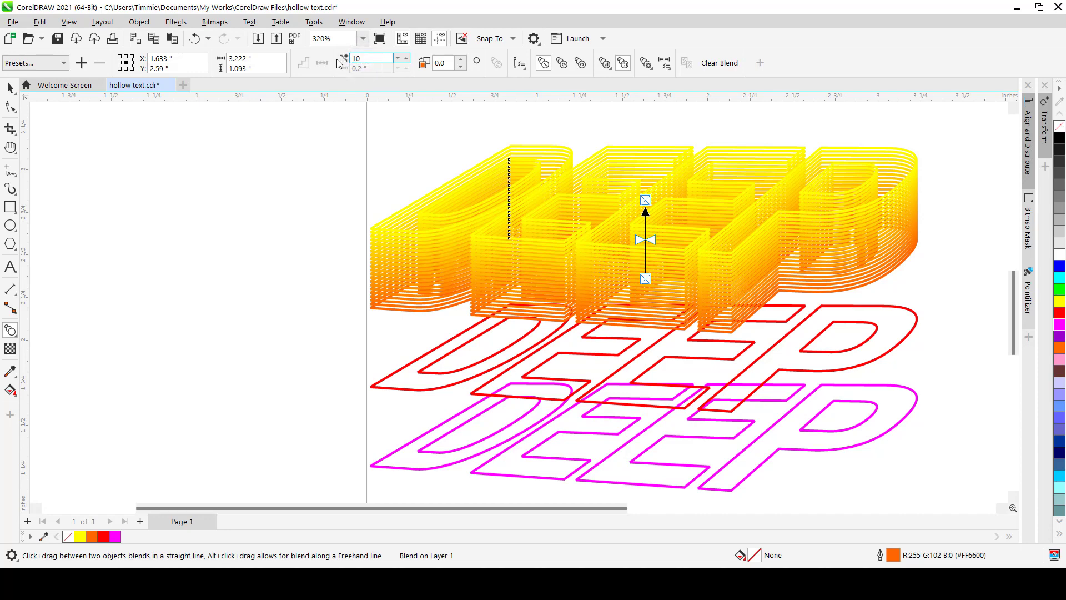
key(Return)
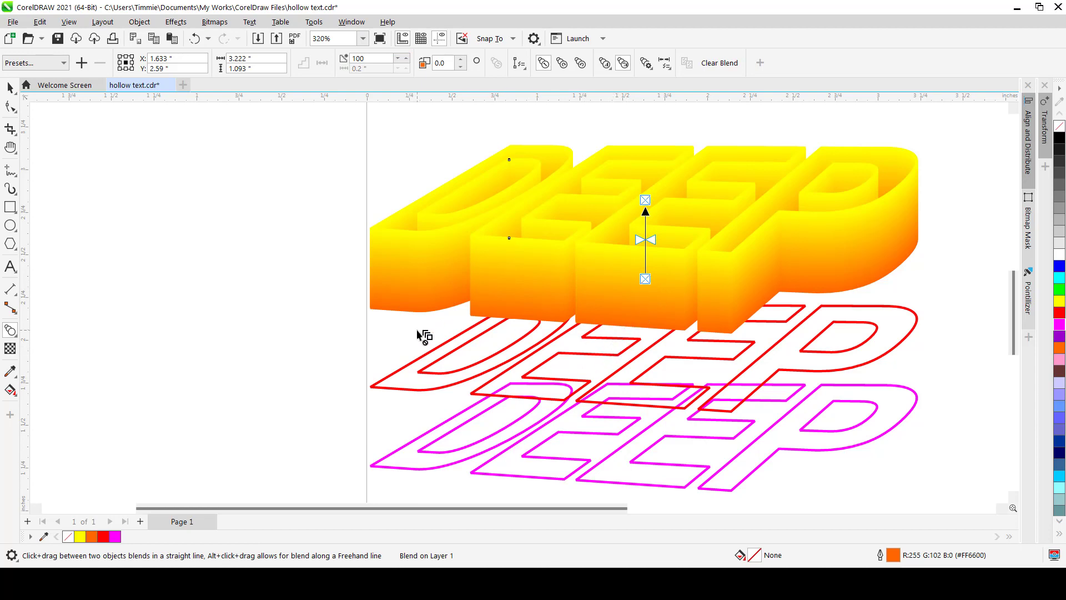
Blend the orange DEEP copy into the red copy with the Blend tool
scroll(423, 335, up, 1)
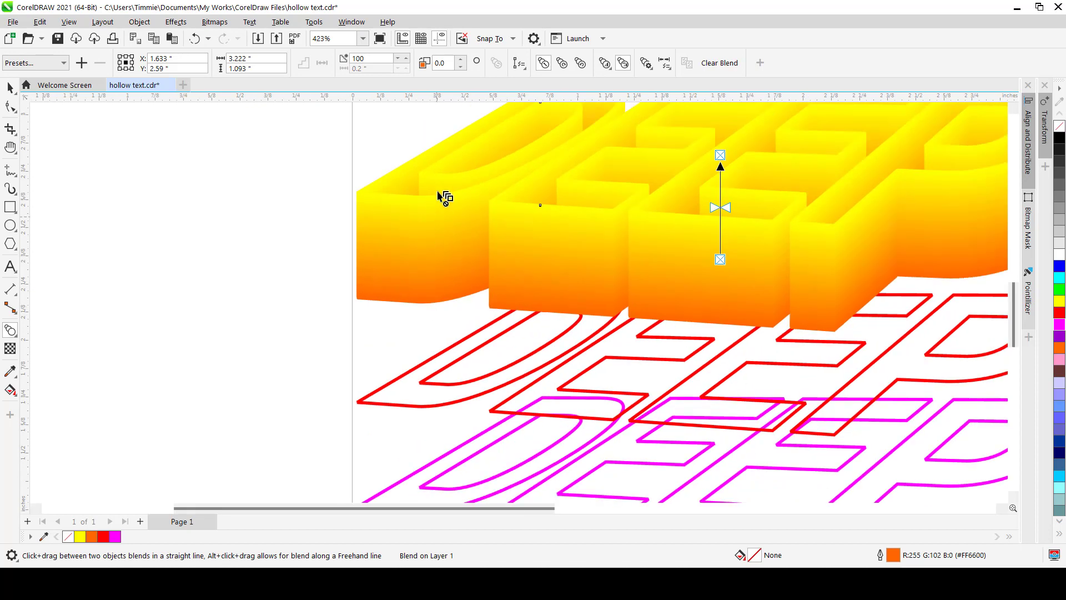
scroll(441, 277, down, 2)
scroll(434, 310, up, 3)
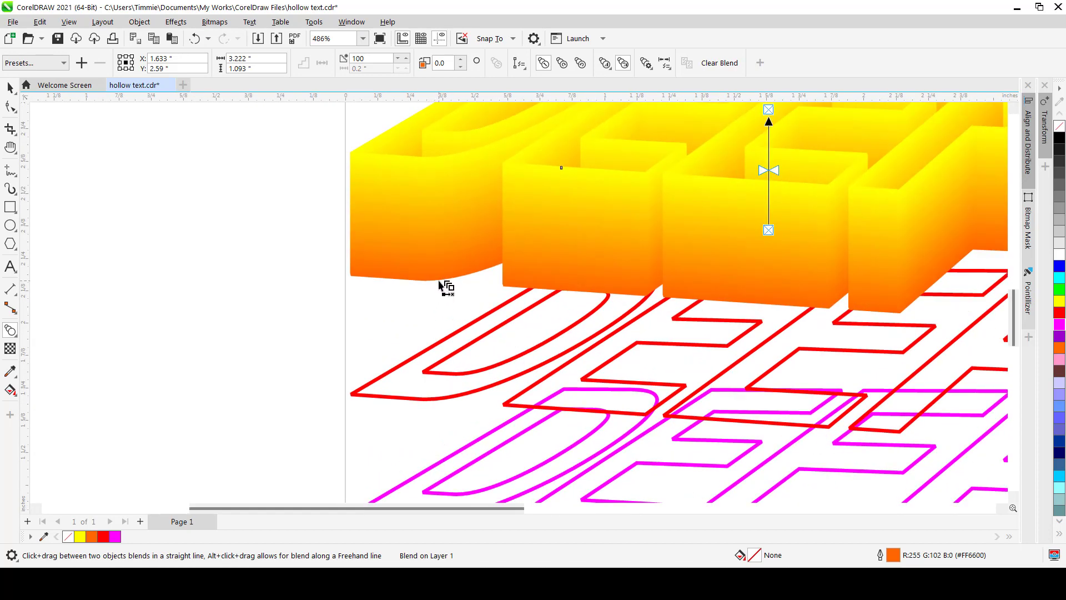
drag(439, 282, 459, 396)
Blend the red DEEP copy into the magenta copy with the Blend tool
scroll(498, 296, down, 1)
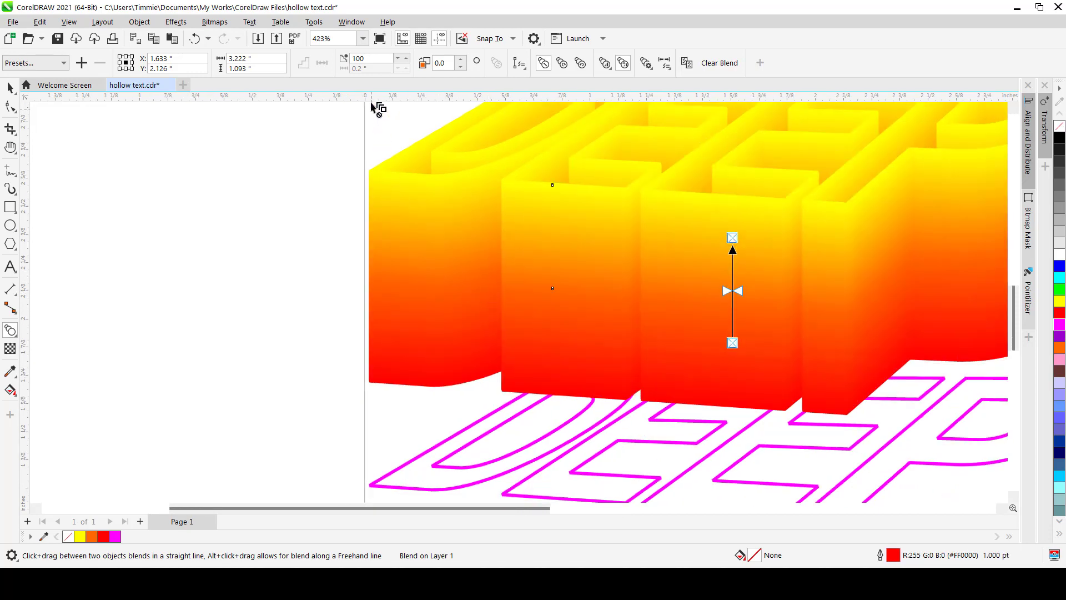
scroll(452, 312, down, 1)
scroll(448, 412, up, 4)
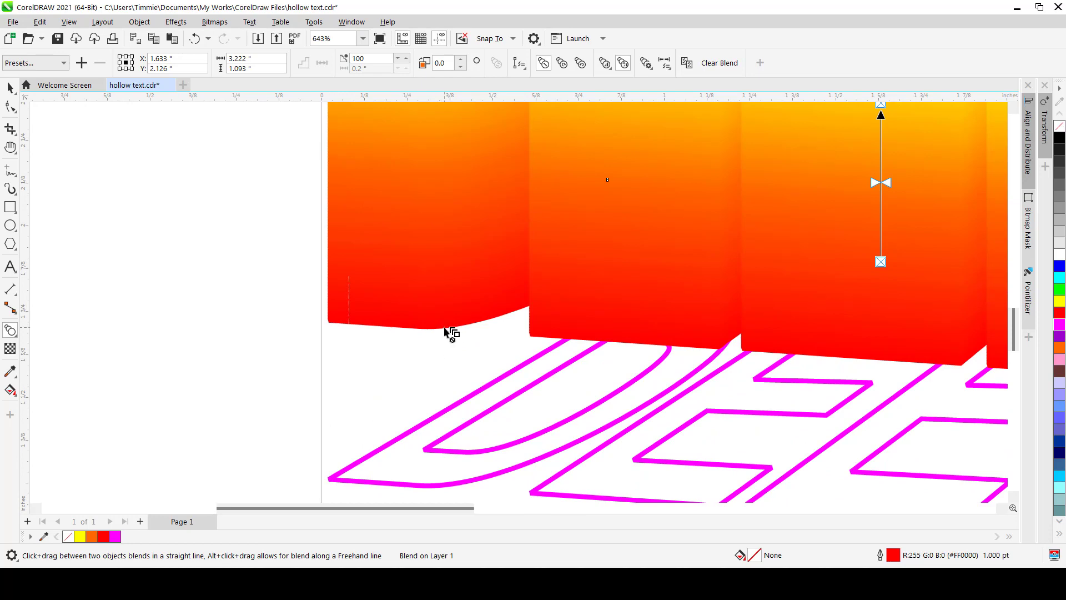
drag(447, 333, 461, 451)
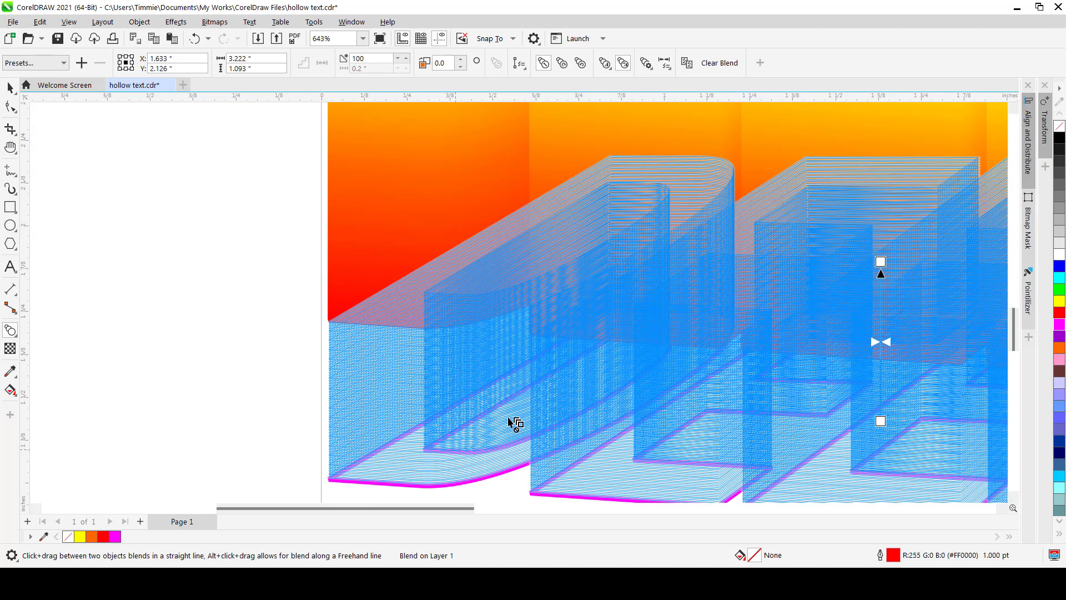
Select the whole blended DEEP stack and shift it slightly to reposition it
scroll(695, 297, down, 9)
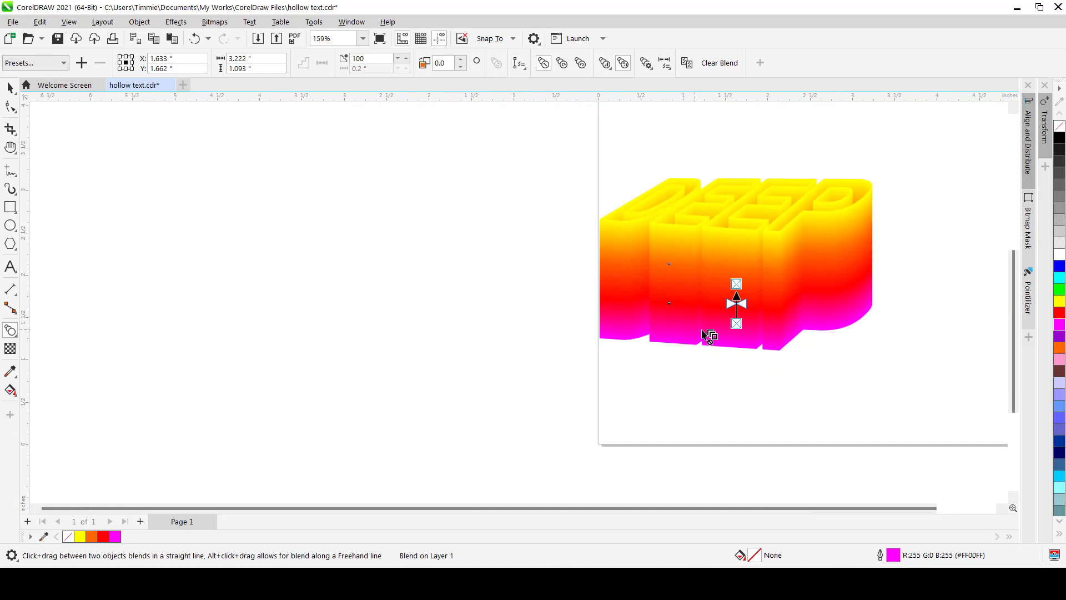
key(space)
click(471, 249)
scroll(650, 310, down, 1)
scroll(771, 223, up, 2)
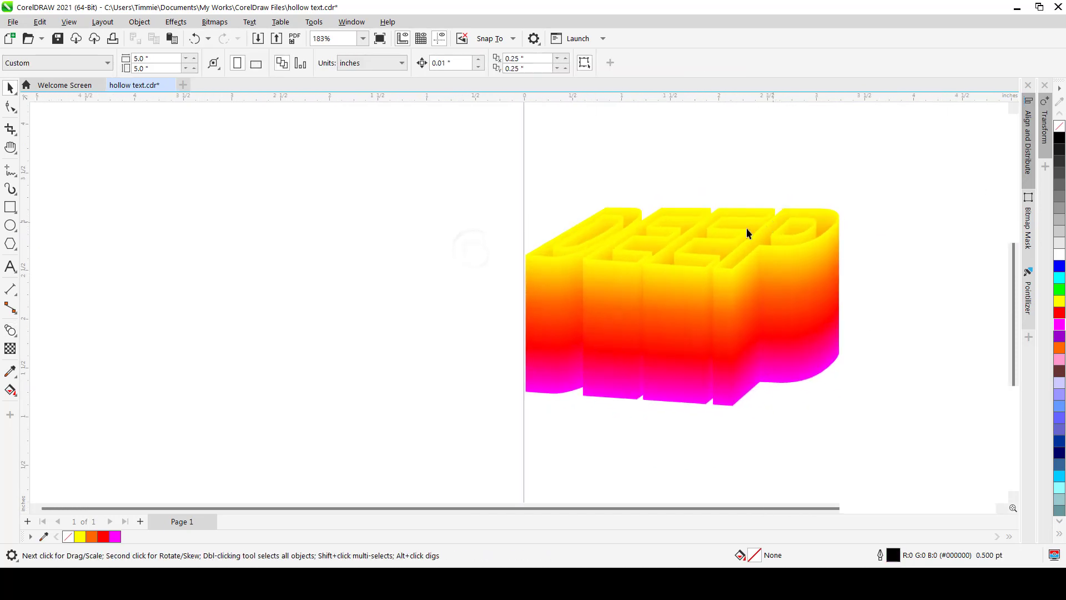
drag(493, 162, 864, 446)
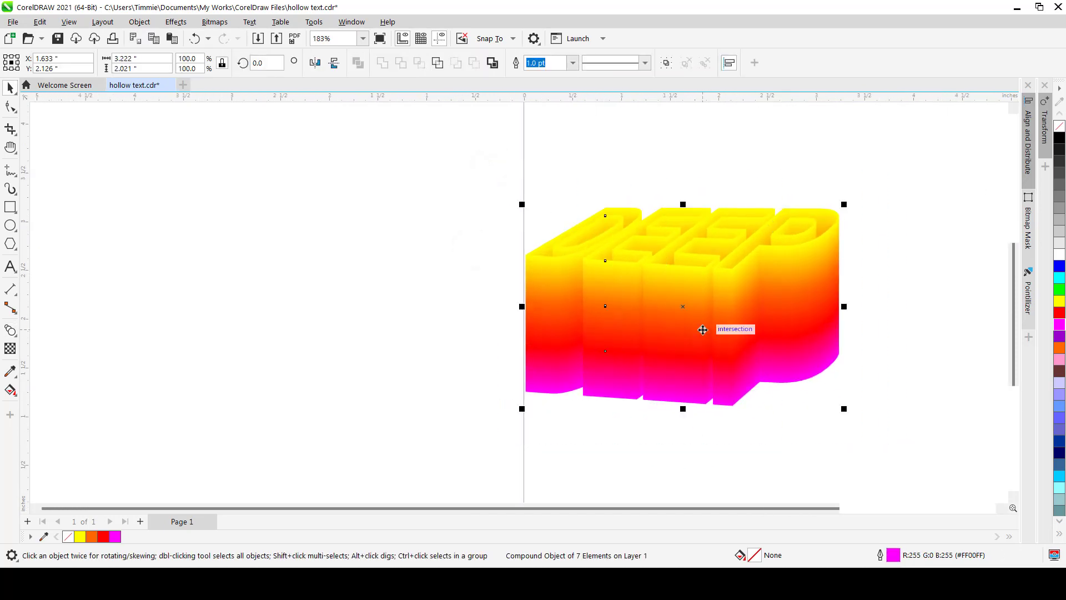
drag(702, 328, 800, 304)
click(673, 385)
Select the magenta end object of the blend and nudge it upward repeatedly to shorten the extrusion depth
scroll(615, 380, up, 1)
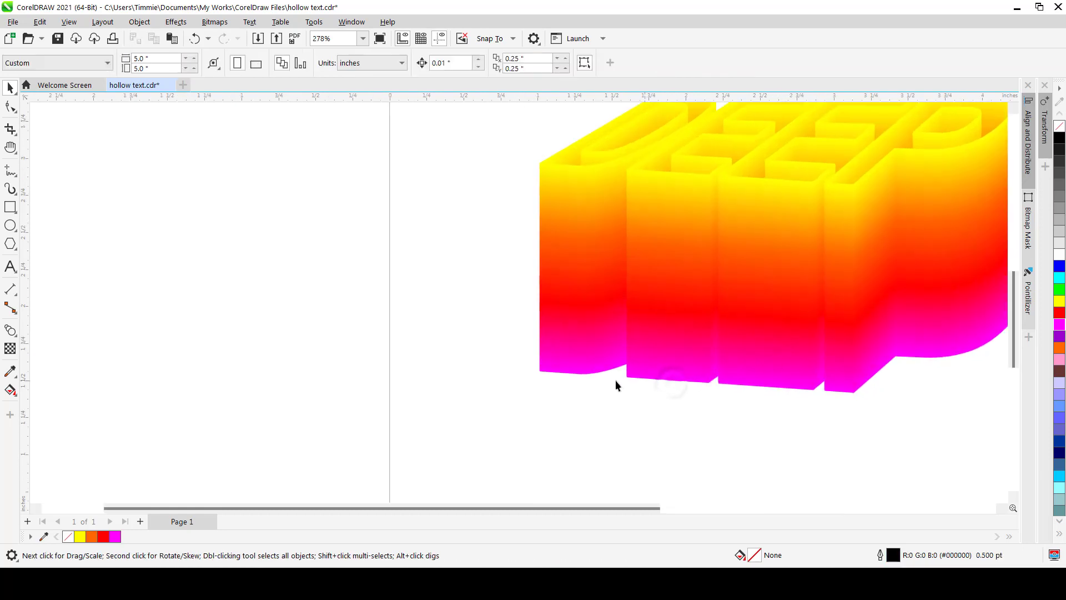
click(541, 371)
click(727, 369)
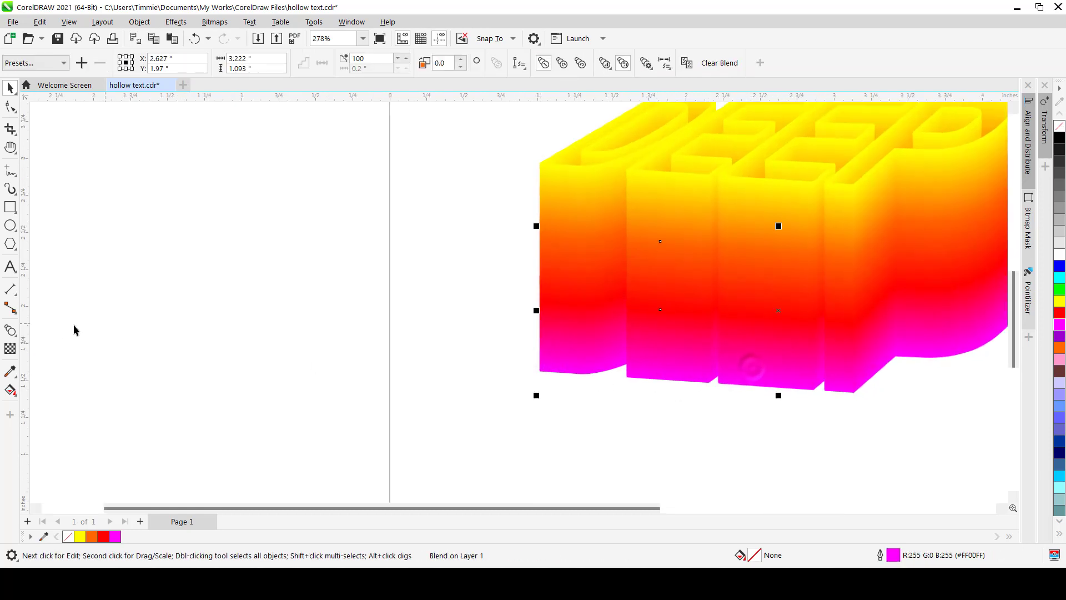
click(10, 330)
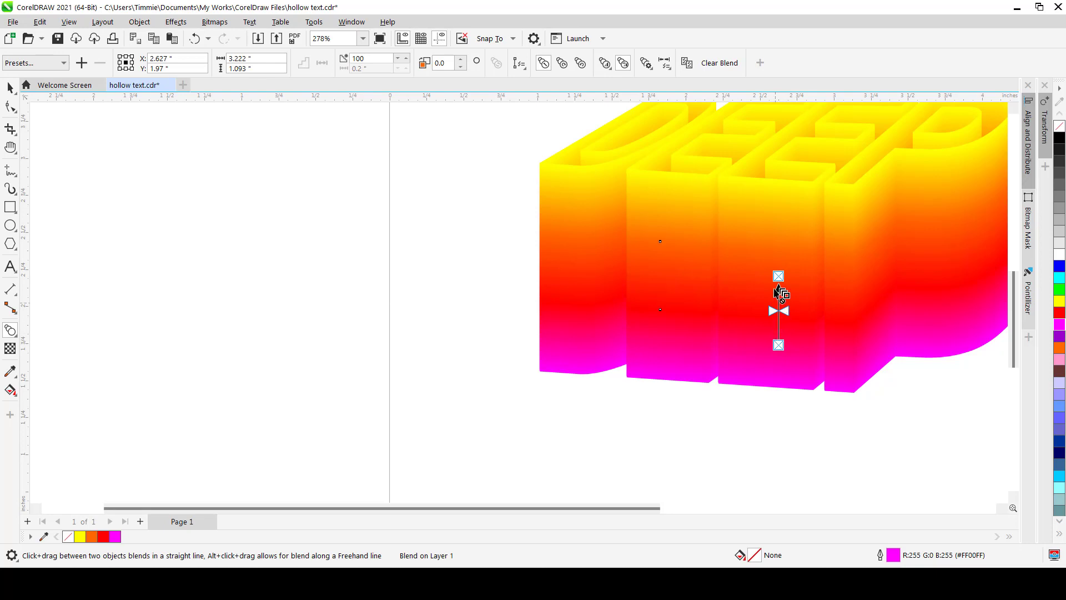
click(778, 345)
click(777, 276)
key(Up)
key(Up)
key(Up)
key(Up)
key(Up)
key(Up)
key(Up)
key(Up)
key(Up)
key(Up)
key(Up)
key(Up)
key(Up)
key(Up)
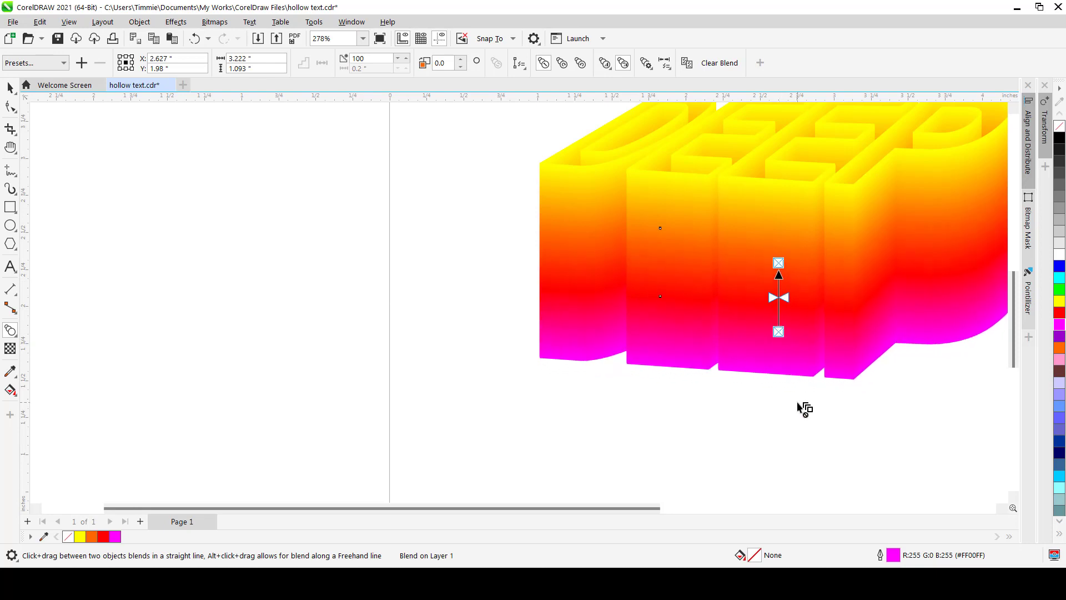
key(Up)
key(Up)
key(Up)
key(Up)
key(Up)
key(Up)
key(Up)
key(Up)
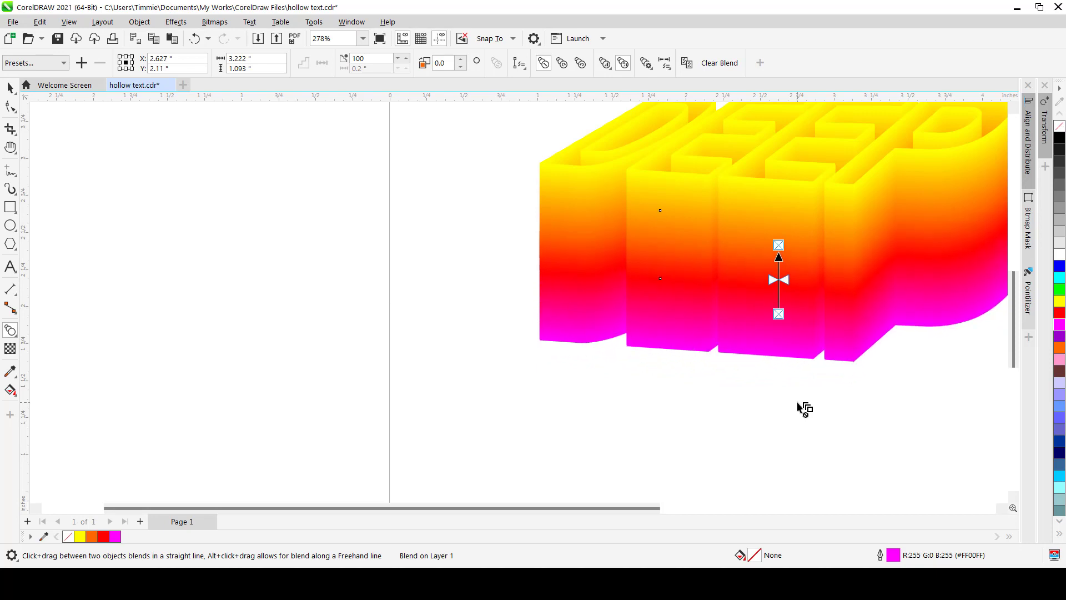
key(Up)
key(Up)
key(Up)
key(Up)
key(Up)
key(Up)
key(Up)
key(Up)
key(Up)
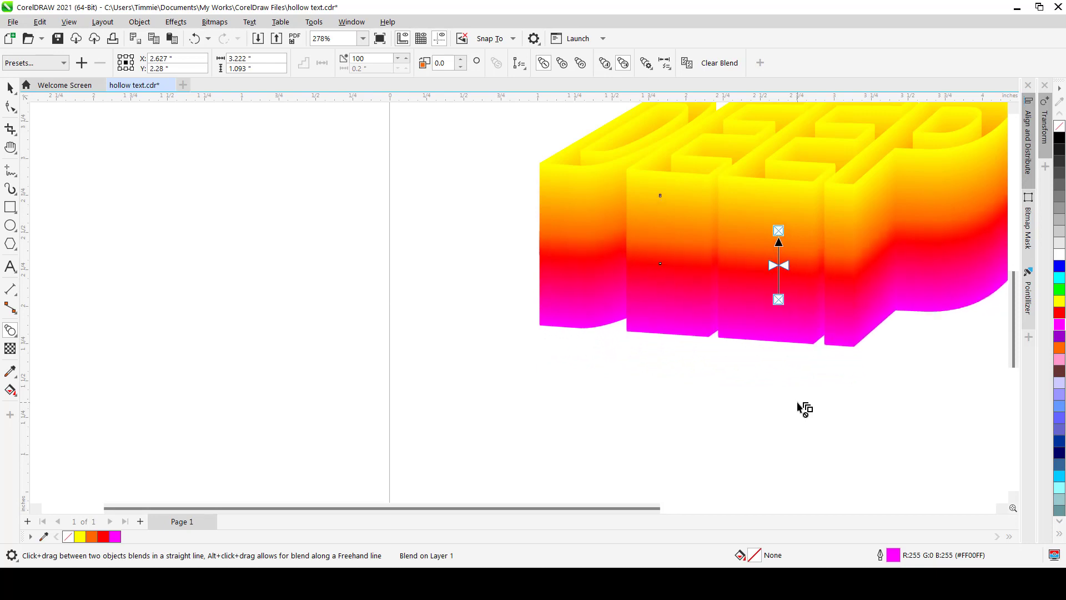
Fine-tune the magenta end object's vertical position with a few upward and downward nudges
scroll(725, 290, down, 1)
scroll(726, 290, up, 2)
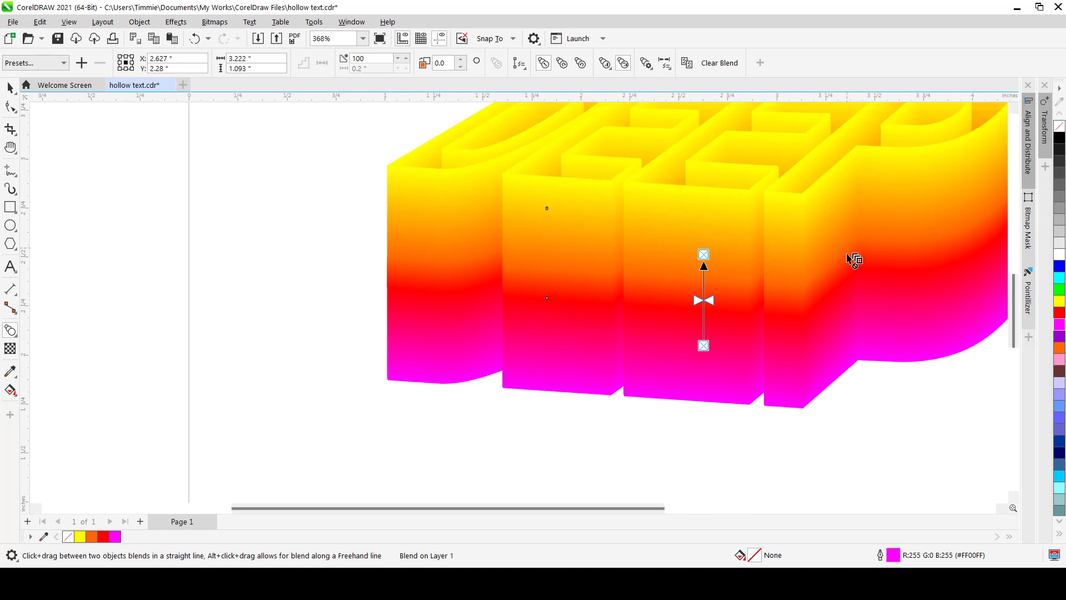
key(Up)
key(Up)
key(Up)
key(Up)
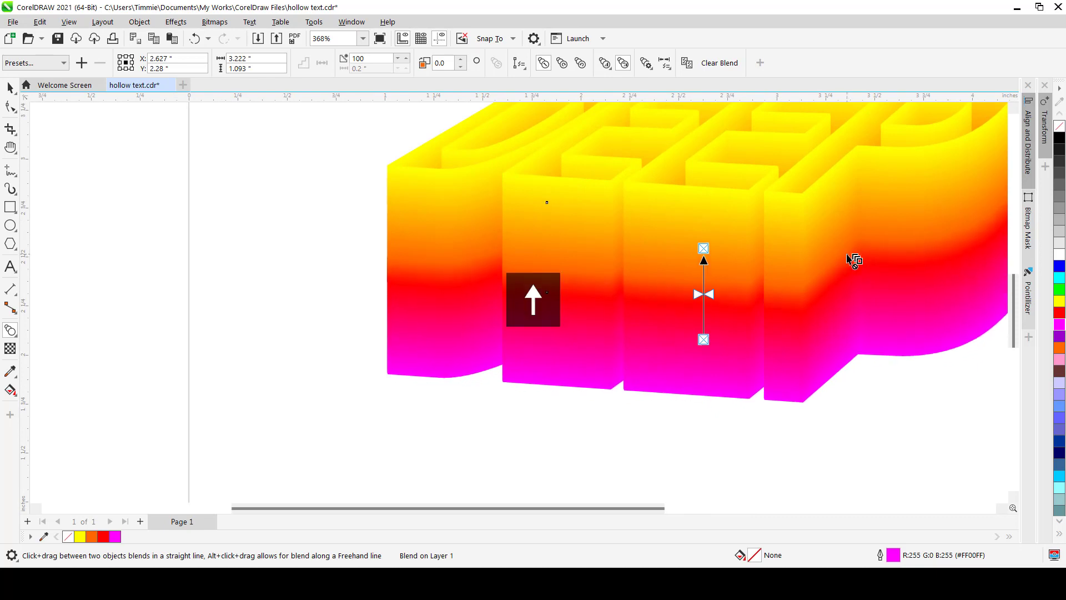
key(Down)
key(Down)
key(Down)
key(Down)
key(Down)
key(Down)
key(Down)
key(Down)
key(Down)
key(Down)
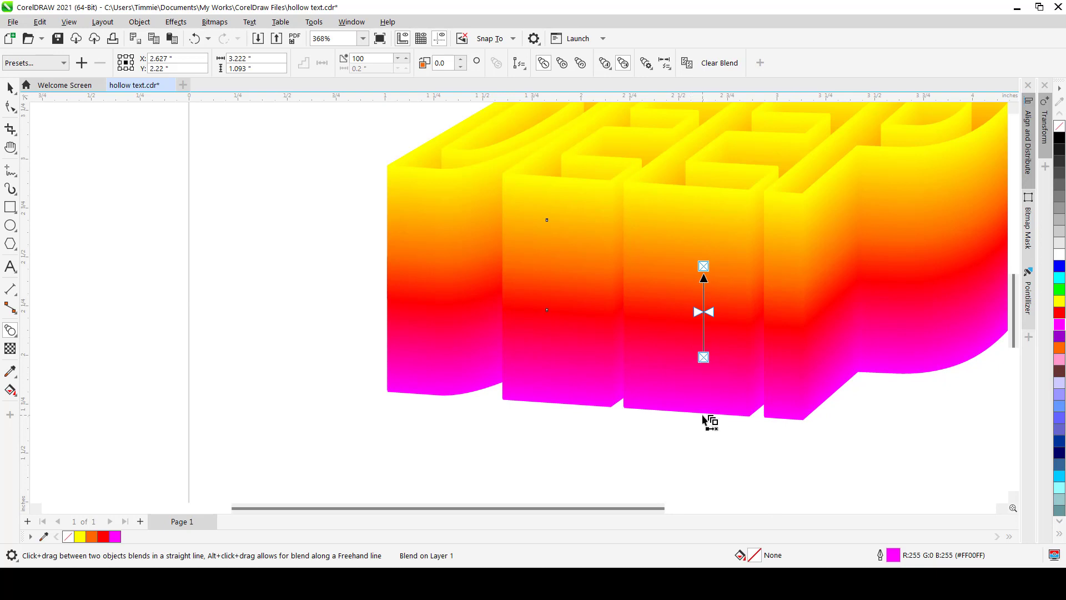
Select the orange intermediate blend object and nudge it slightly upward
click(702, 191)
click(722, 181)
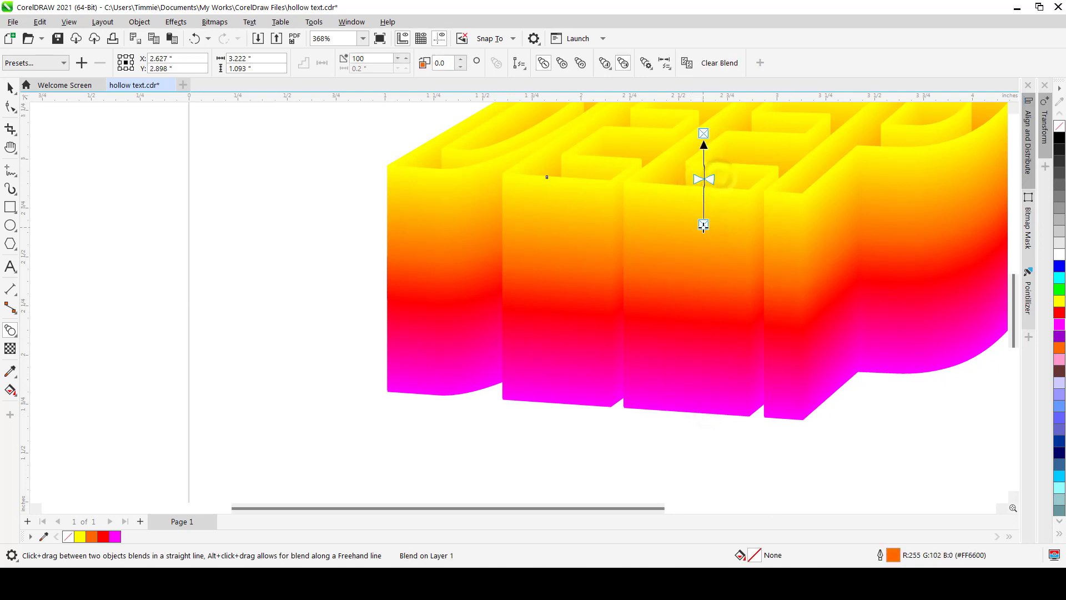
key(Up)
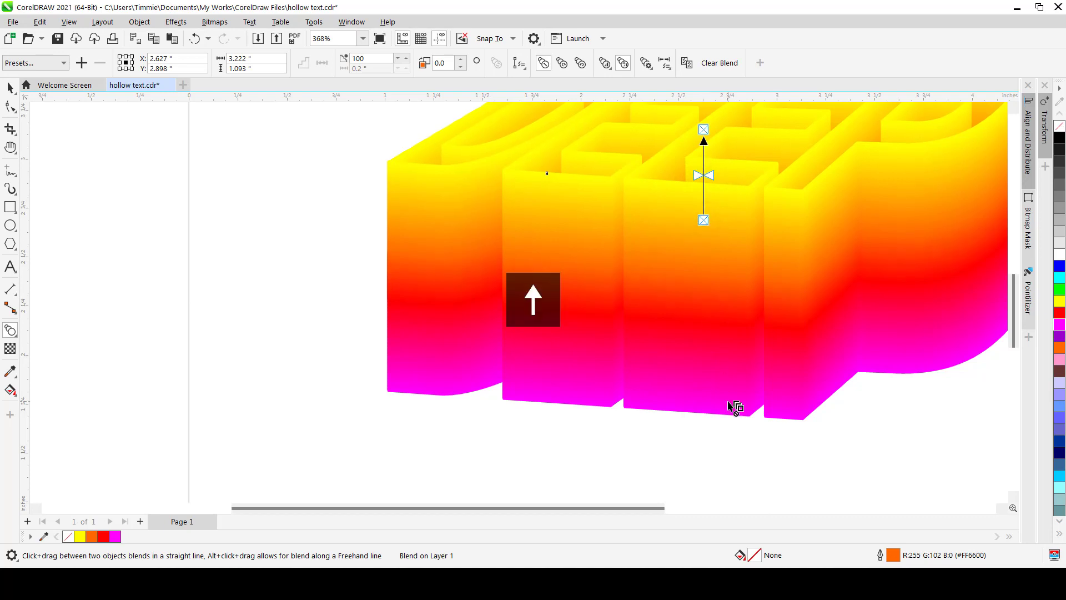
key(Down)
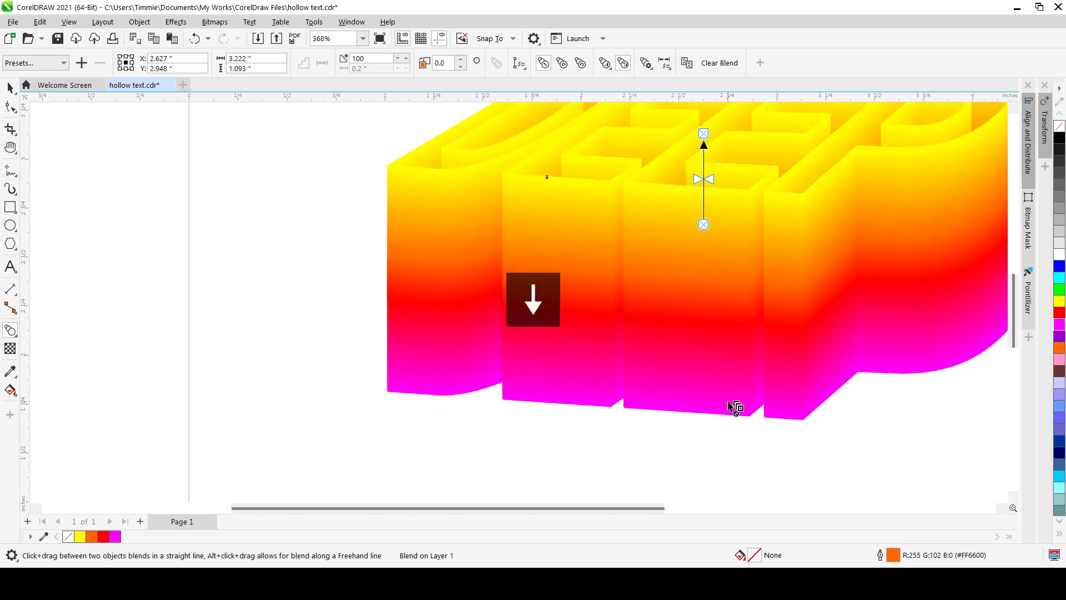
key(Up)
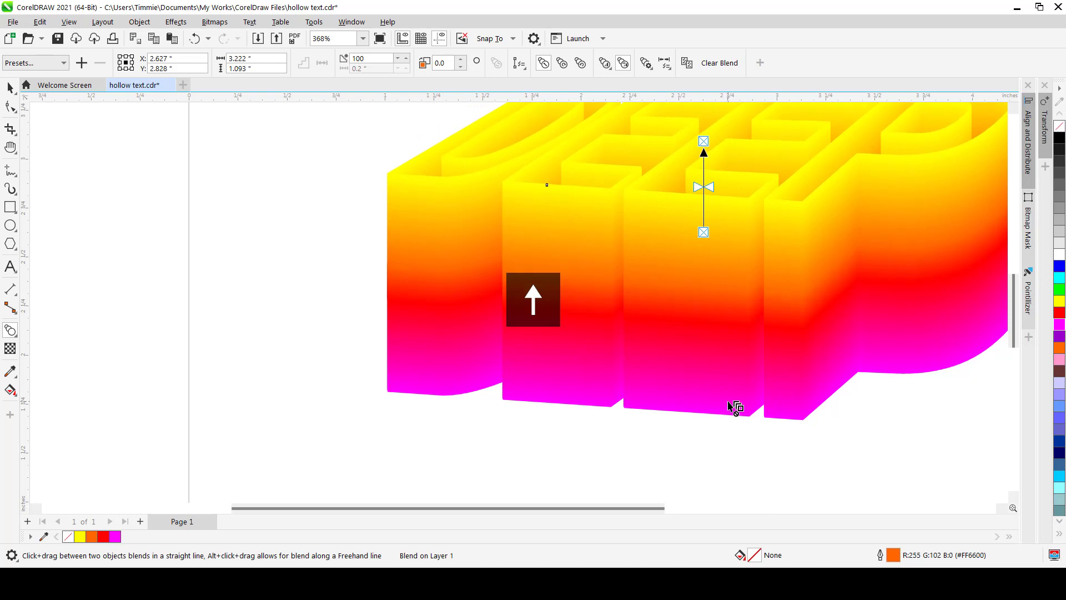
key(Down)
key(Up)
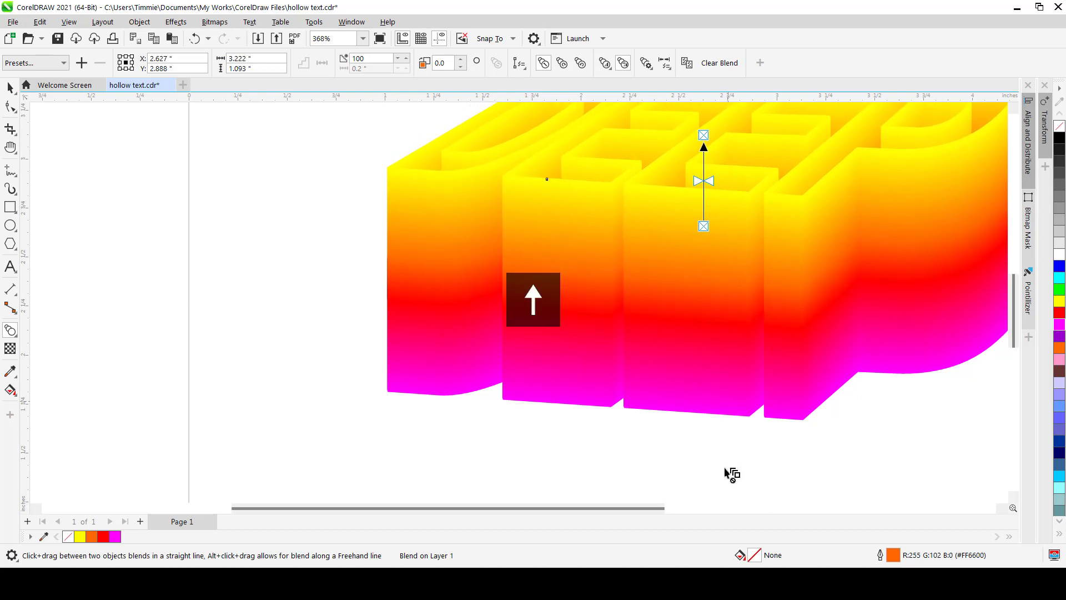
Add a page-sized background rectangle filled dark grey #333333 with no outline
scroll(638, 364, down, 1)
key(space)
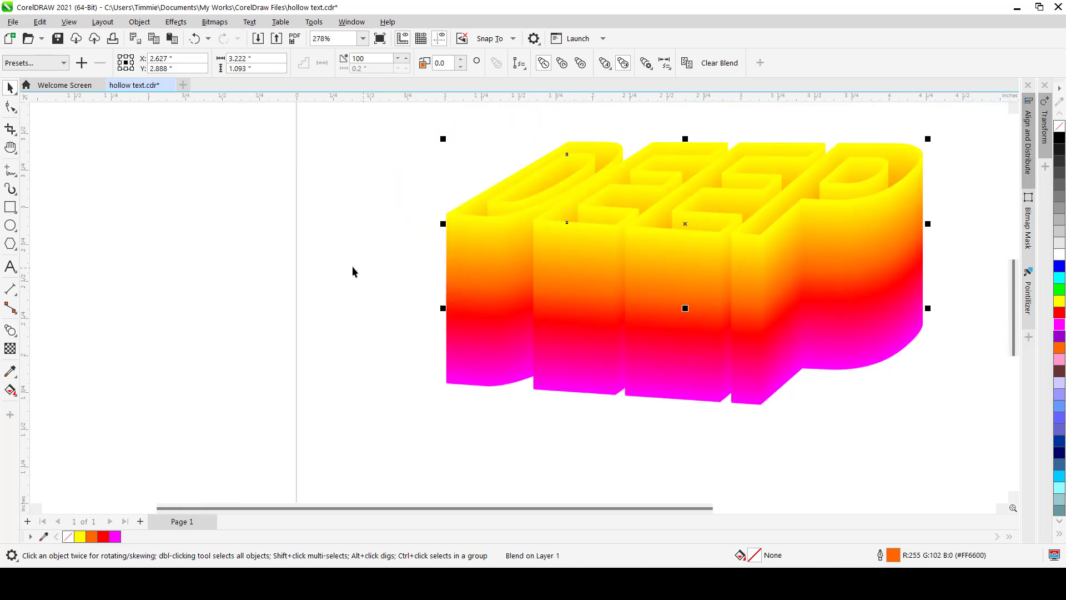
click(353, 267)
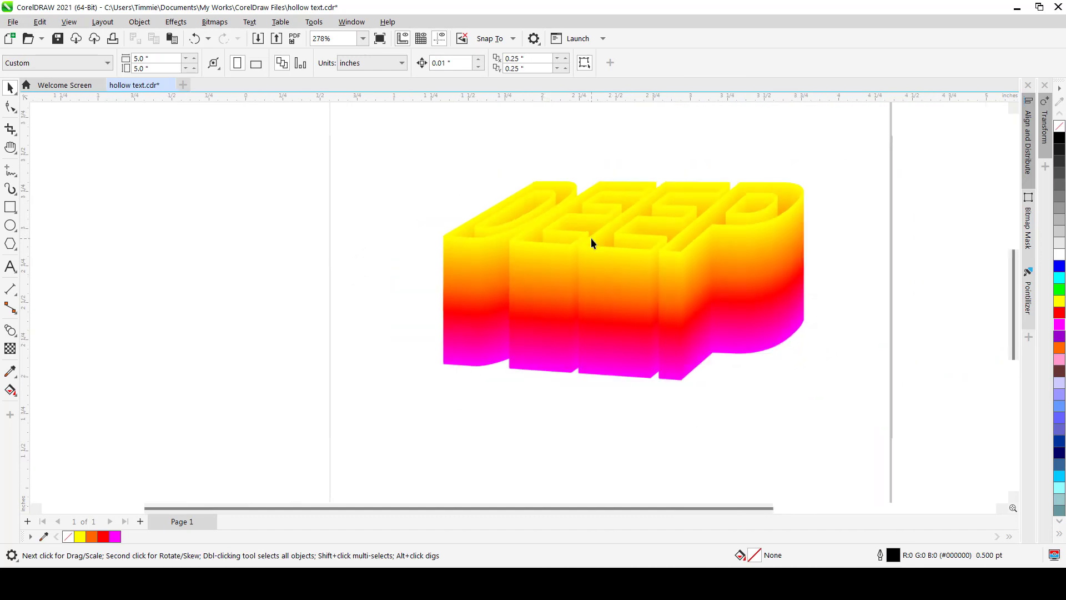
scroll(590, 237, down, 2)
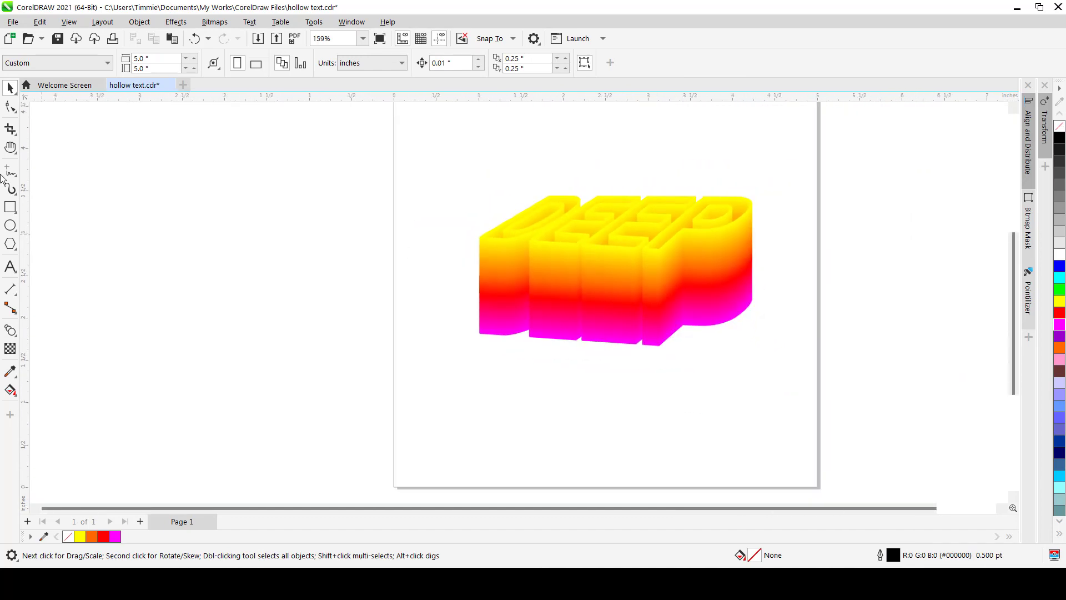
double_click(12, 207)
key(space)
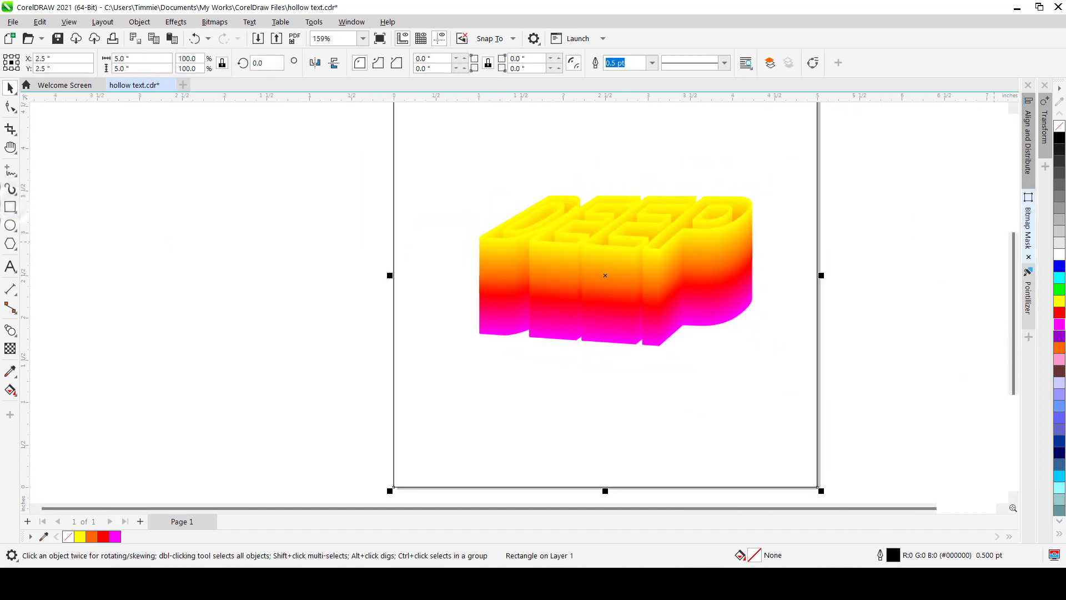
click(1058, 166)
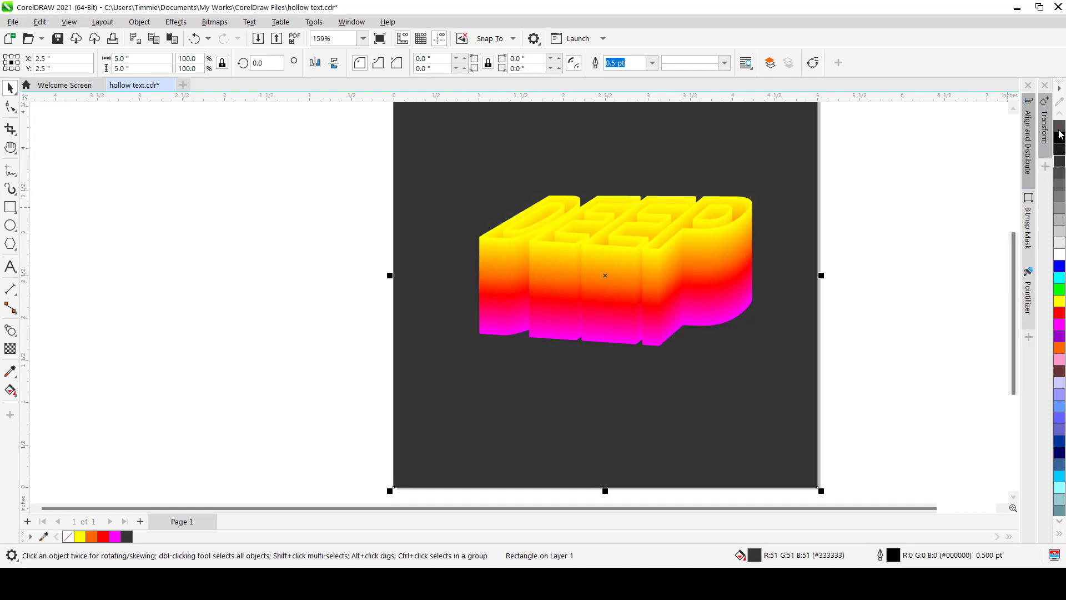
right_click(1059, 127)
click(891, 248)
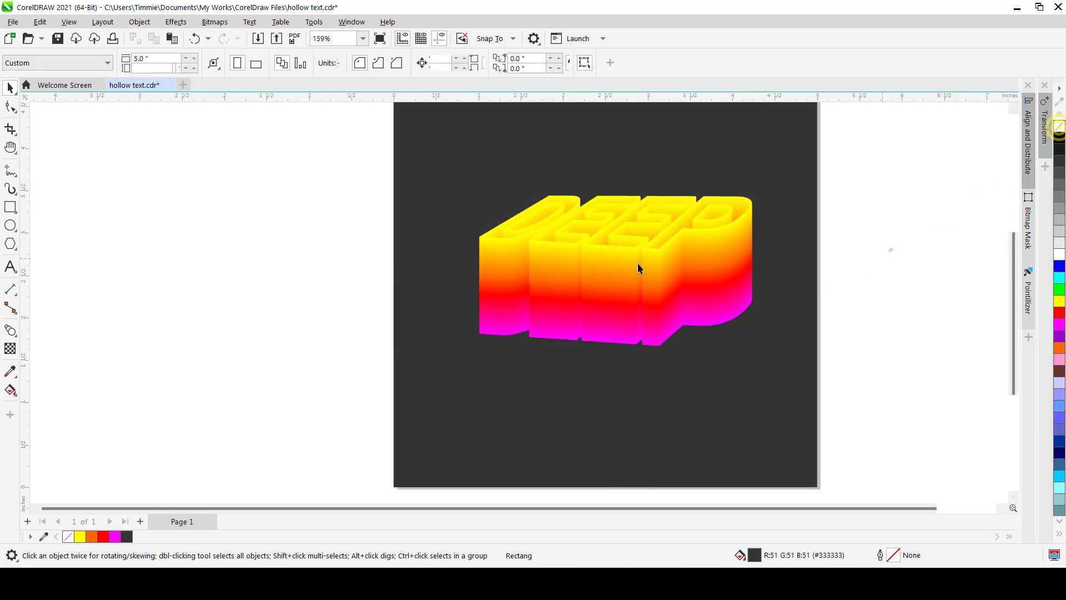
Select the top yellow DEEP text, paste a copy over it, and give the outline black colour
scroll(580, 275, down, 2)
scroll(619, 222, up, 2)
scroll(620, 242, up, 1)
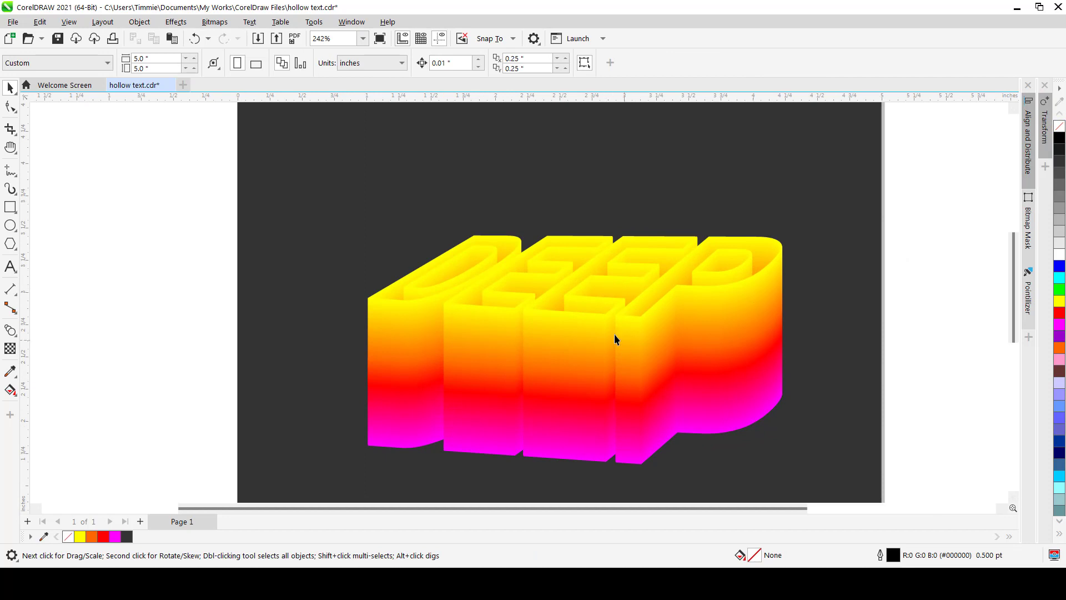
scroll(457, 295, up, 2)
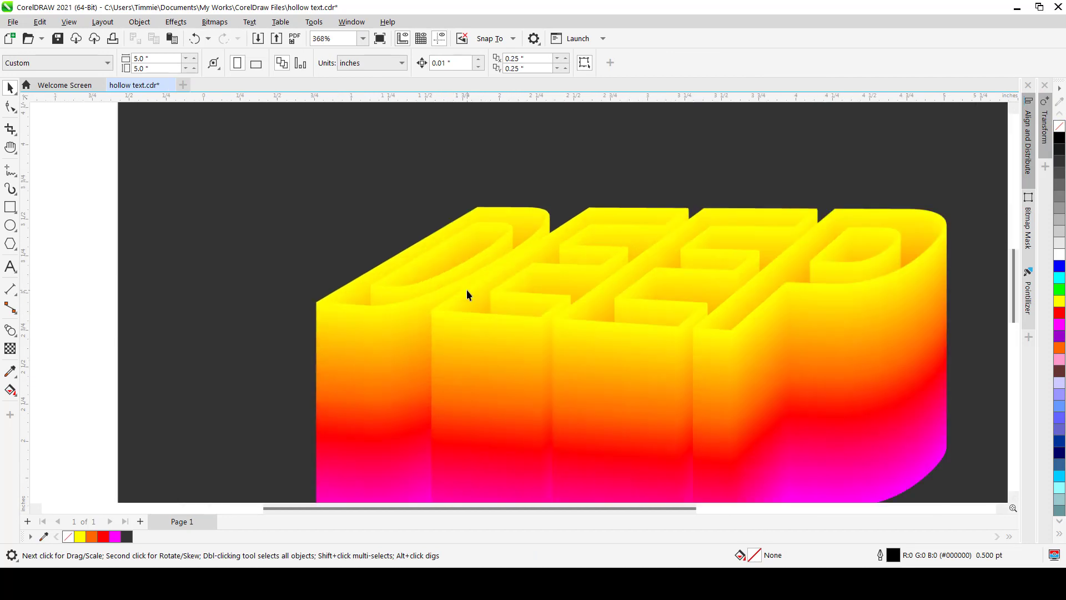
scroll(460, 225, down, 2)
scroll(610, 214, up, 1)
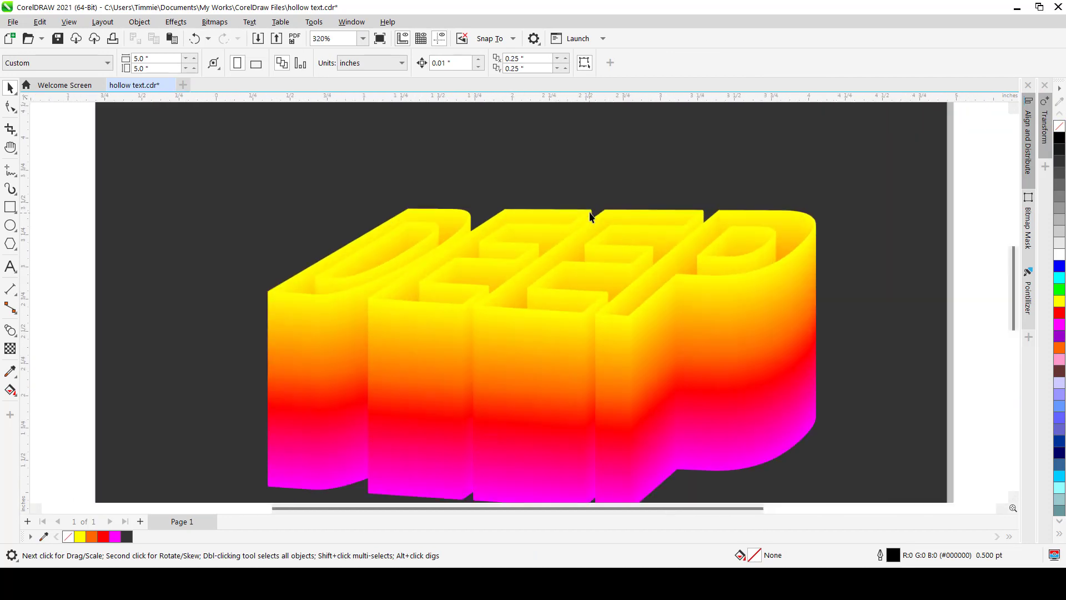
click(693, 231)
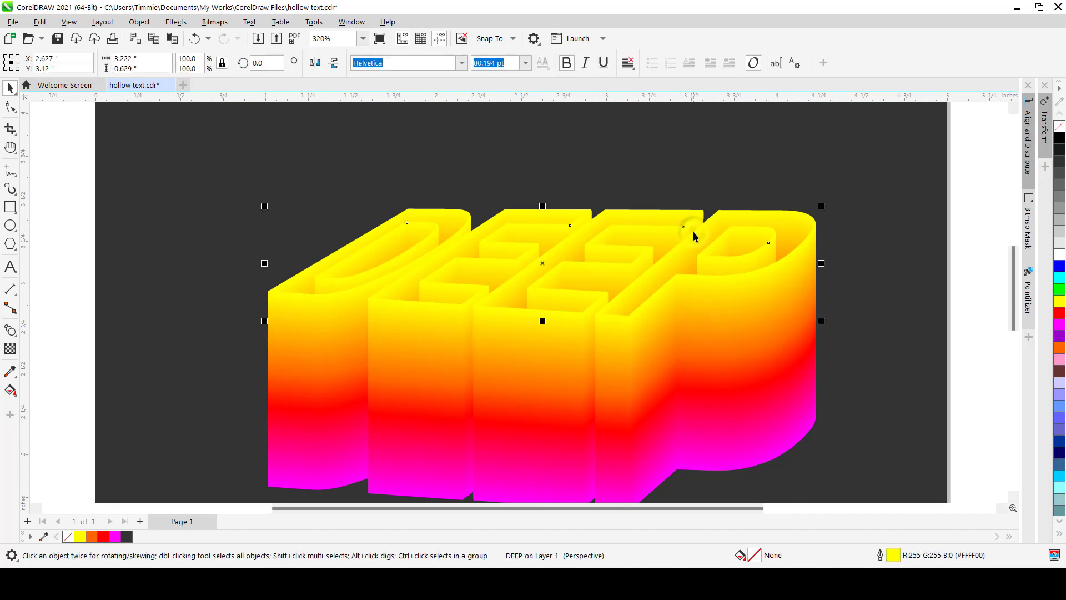
key(ctrl+v)
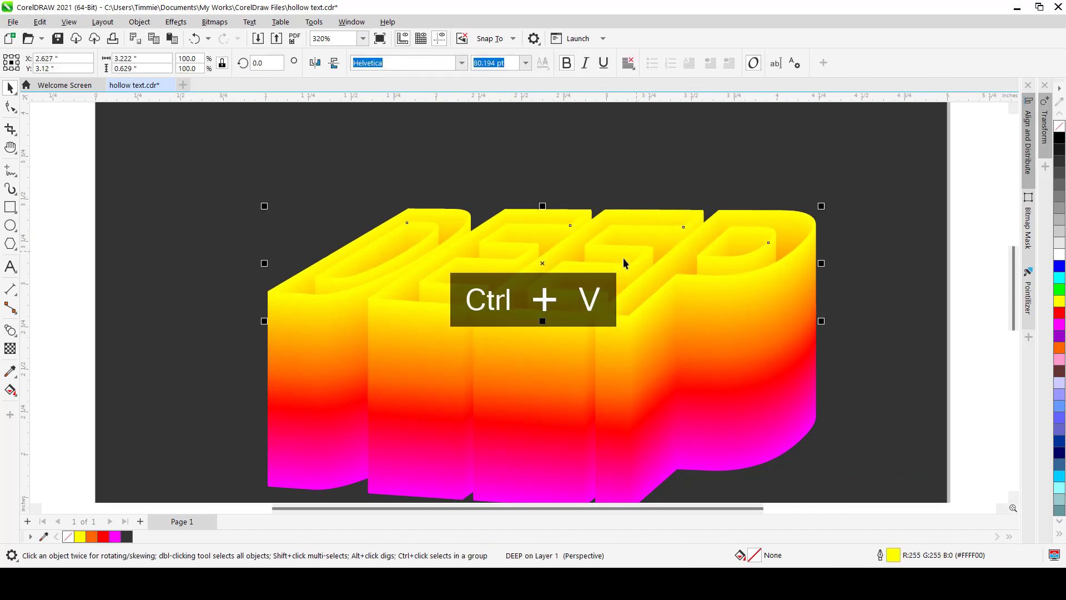
right_click(1061, 255)
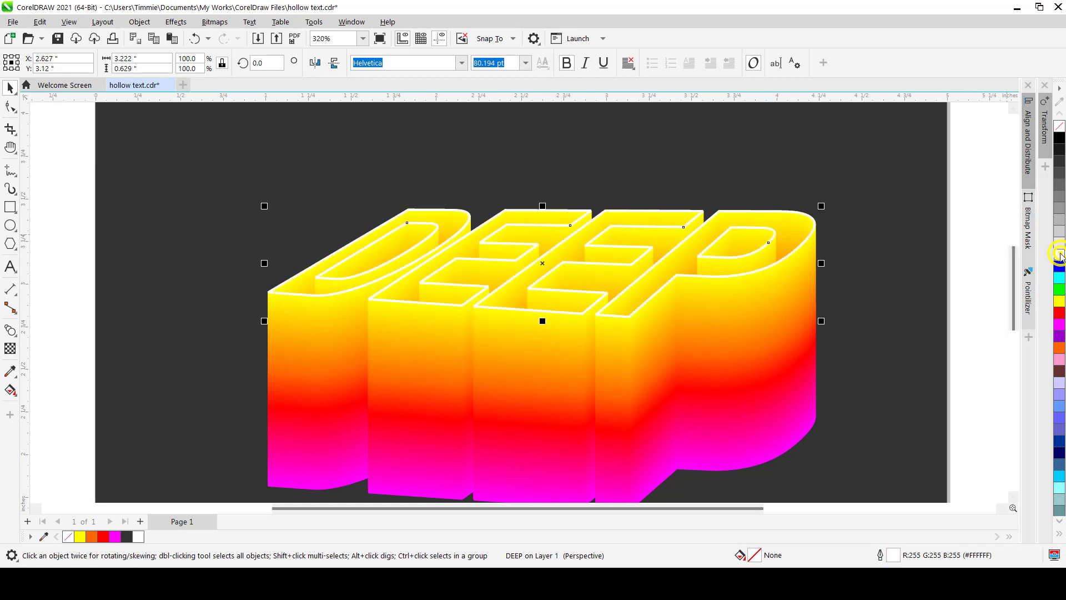
right_click(1059, 138)
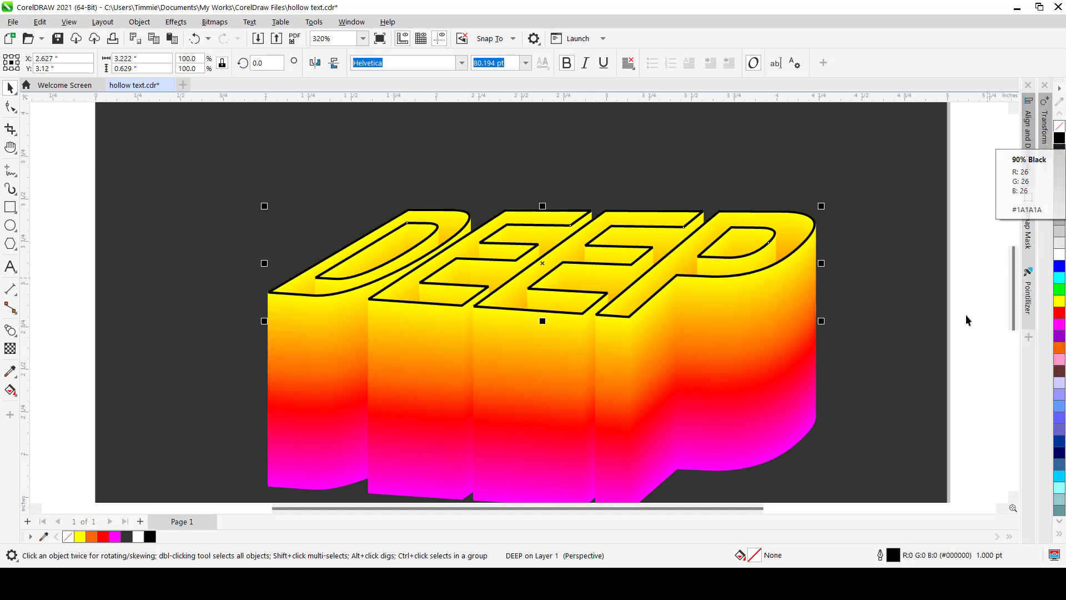
Give the copied DEEP text a white outline and switch its outline style to a dotted line
right_click(1061, 257)
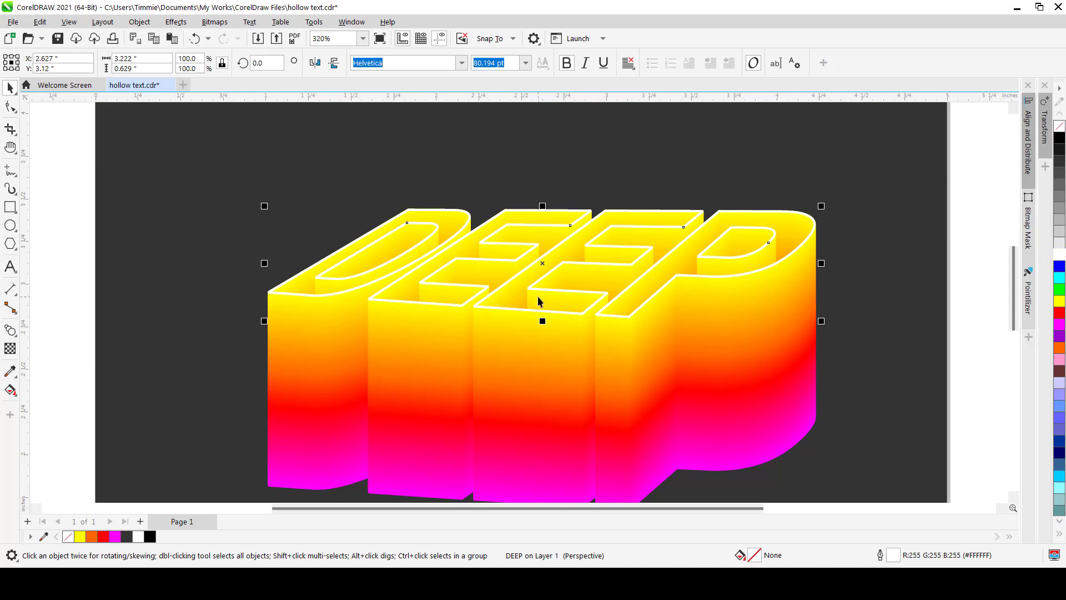
key(F12)
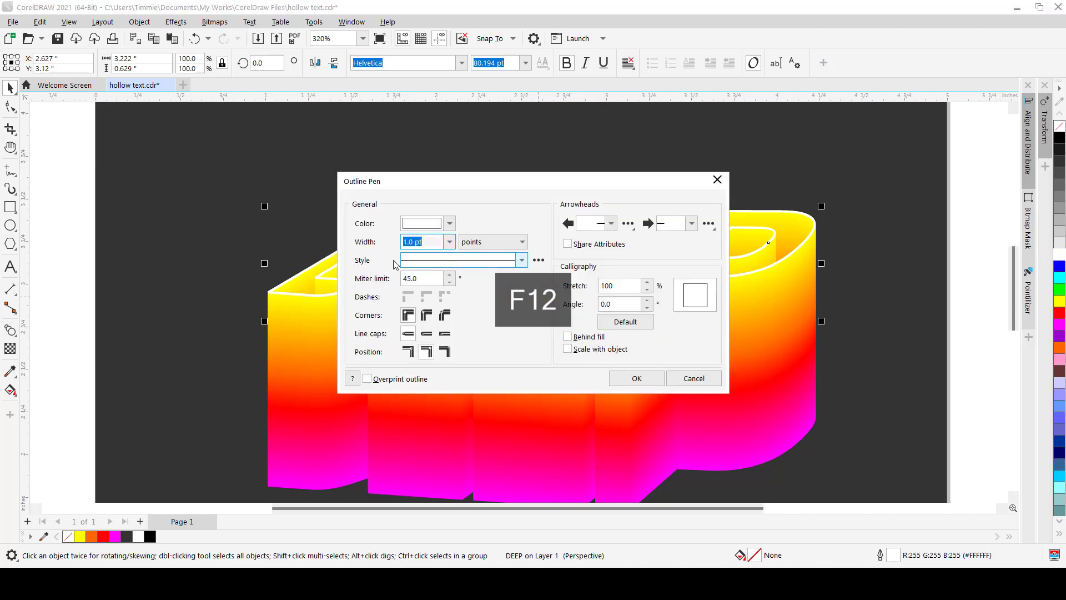
click(523, 260)
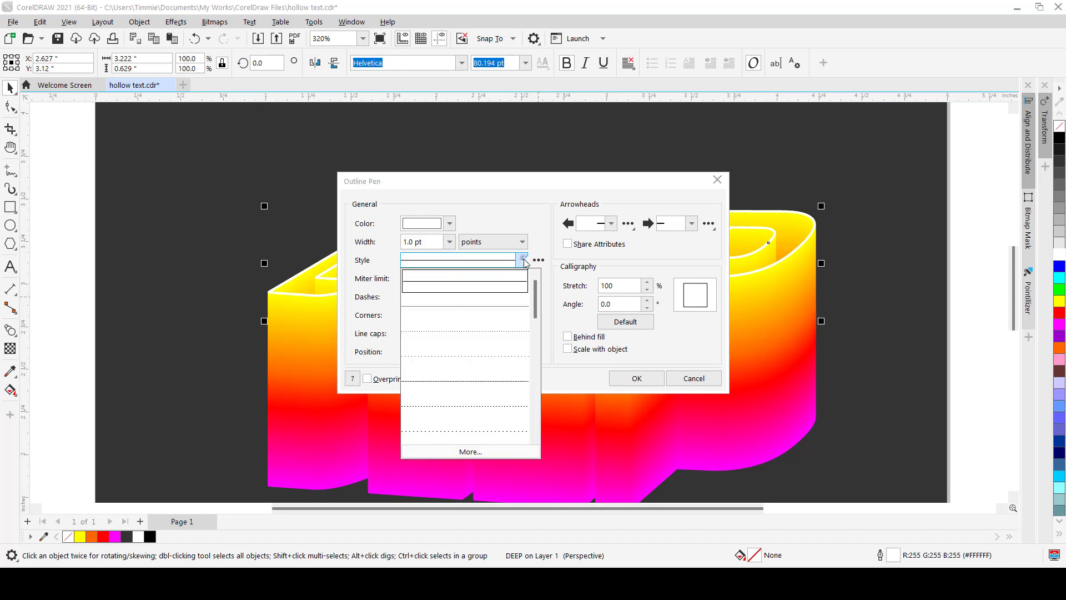
click(454, 312)
click(636, 379)
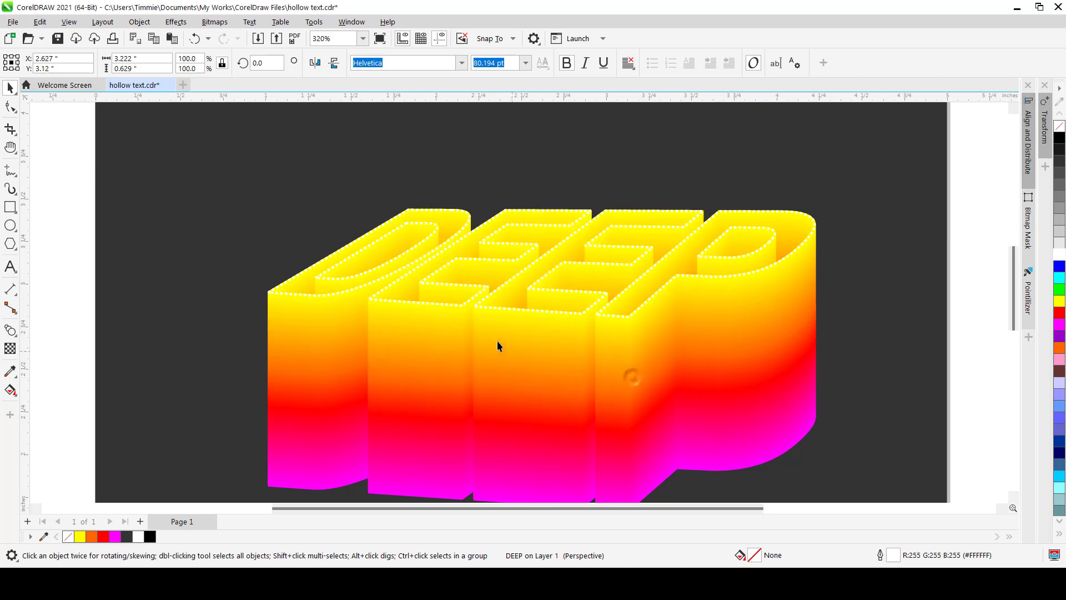
Change the dotted outline colour of the top DEEP text to light yellow #FFFF96
scroll(499, 333, up, 2)
scroll(544, 277, up, 2)
scroll(428, 304, down, 4)
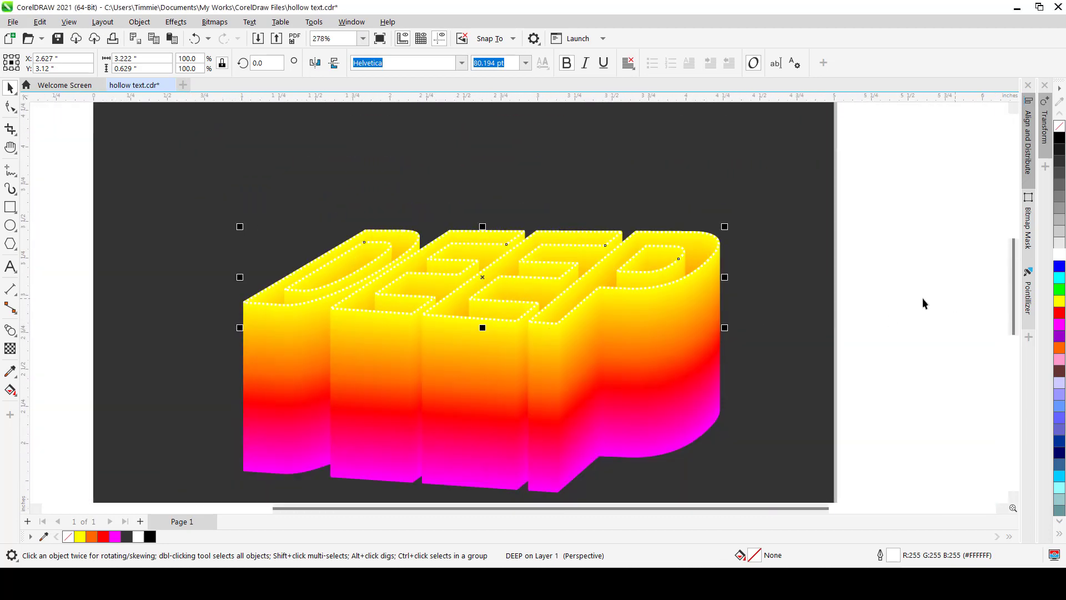
scroll(637, 291, up, 2)
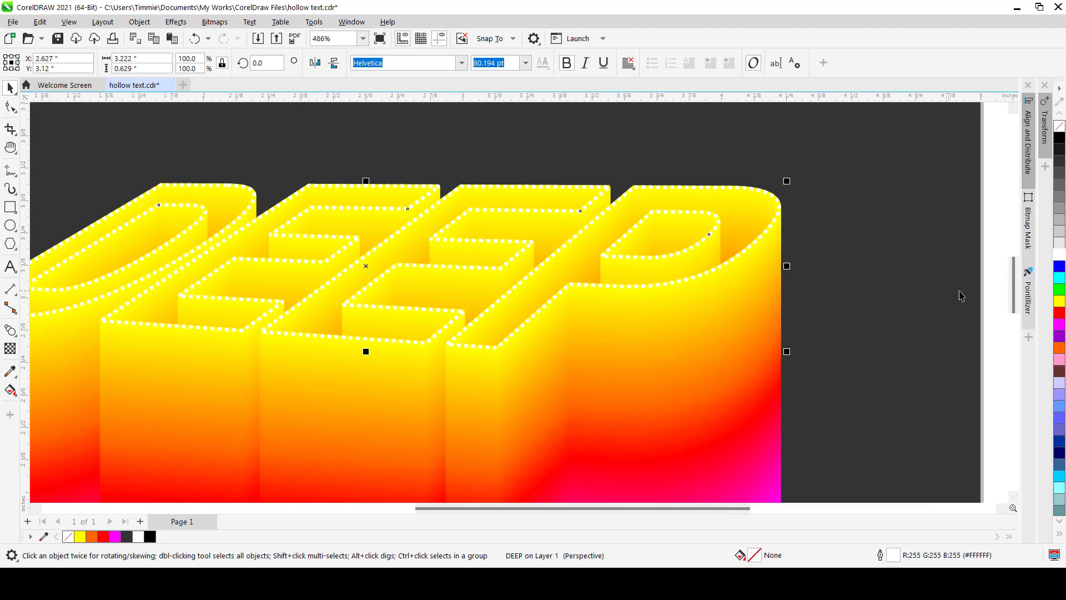
click(1060, 301)
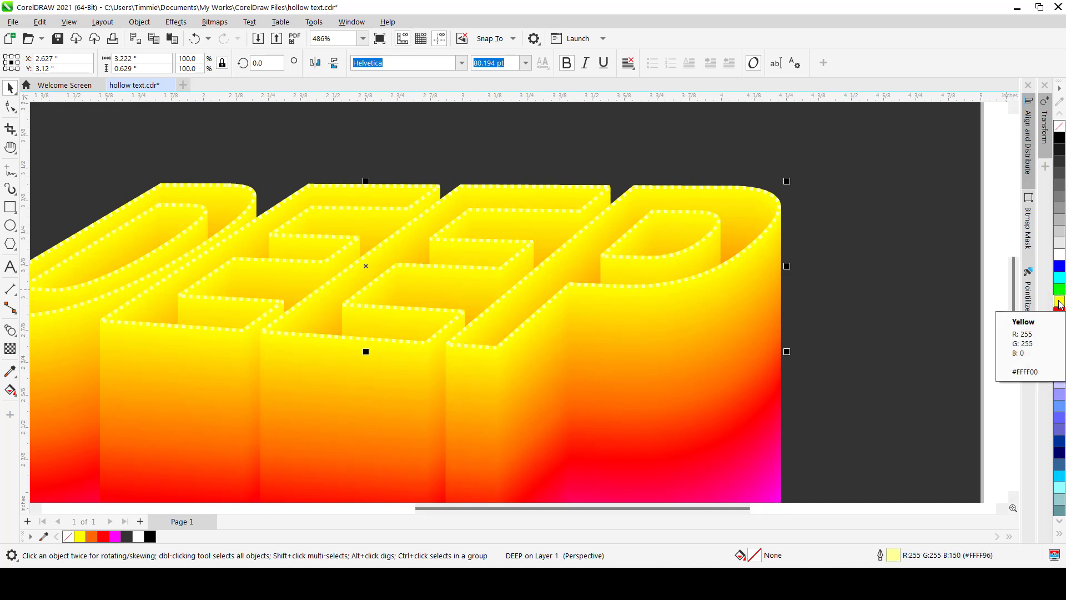
Deselect everything and zoom out to review the whole DEEP text effect on the page
scroll(467, 282, down, 3)
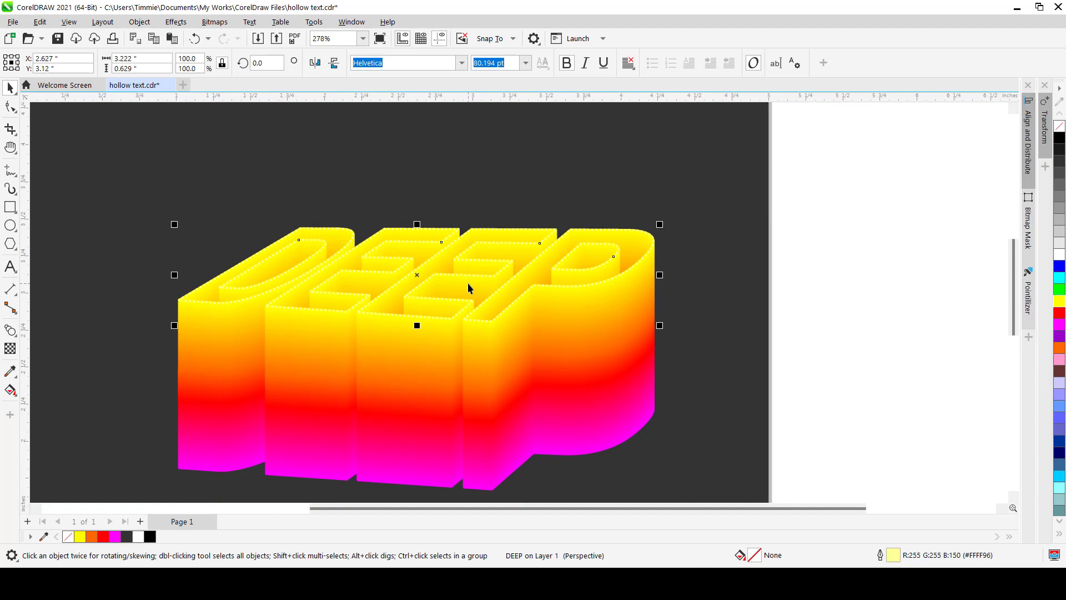
scroll(363, 297, up, 2)
scroll(406, 279, down, 3)
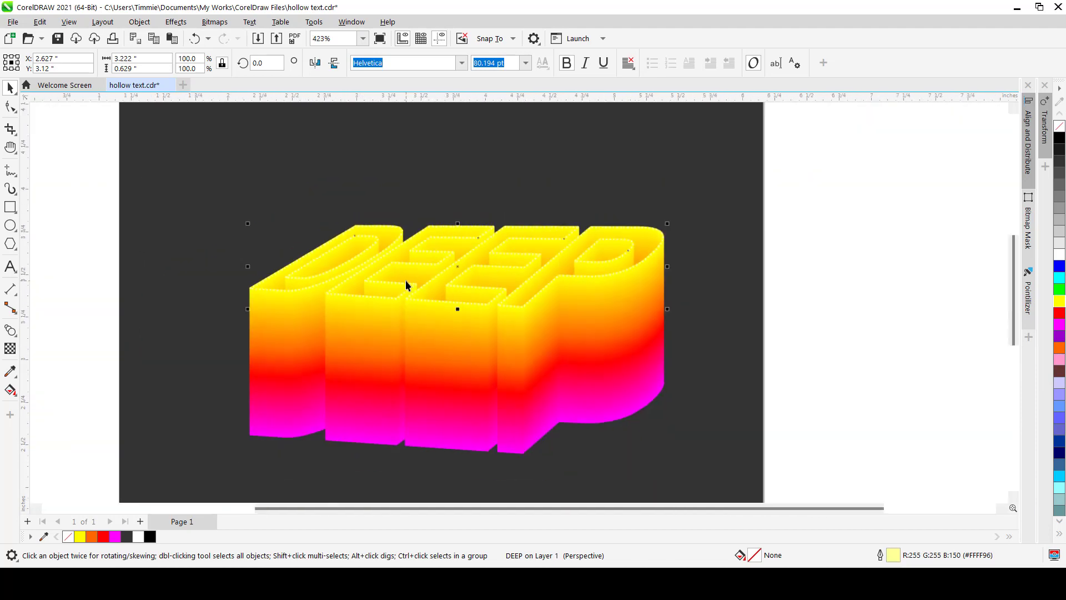
scroll(405, 280, up, 2)
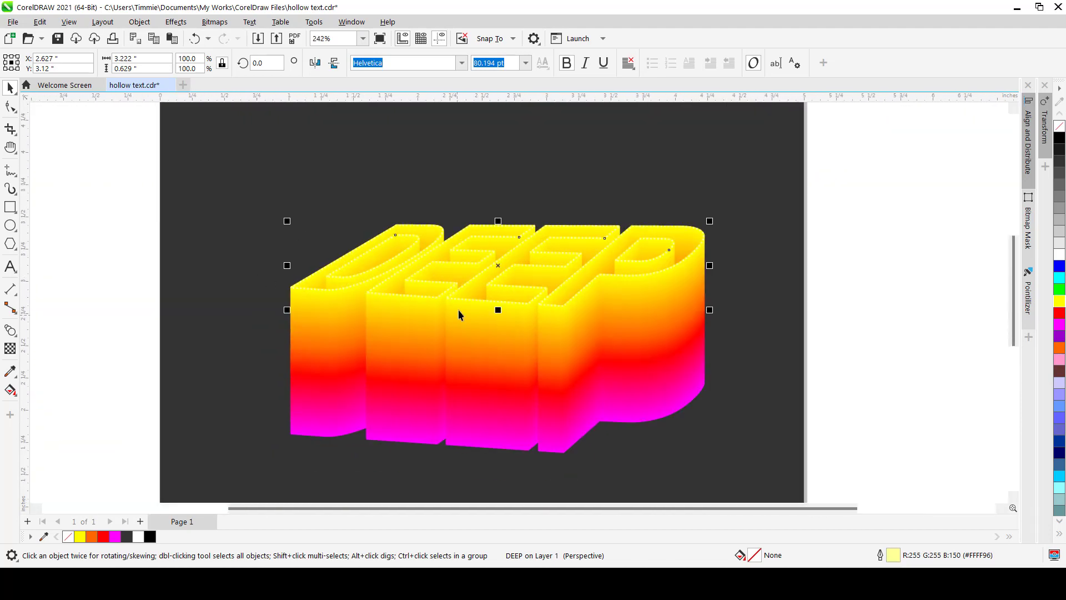
scroll(458, 308, down, 1)
click(244, 375)
scroll(244, 375, down, 1)
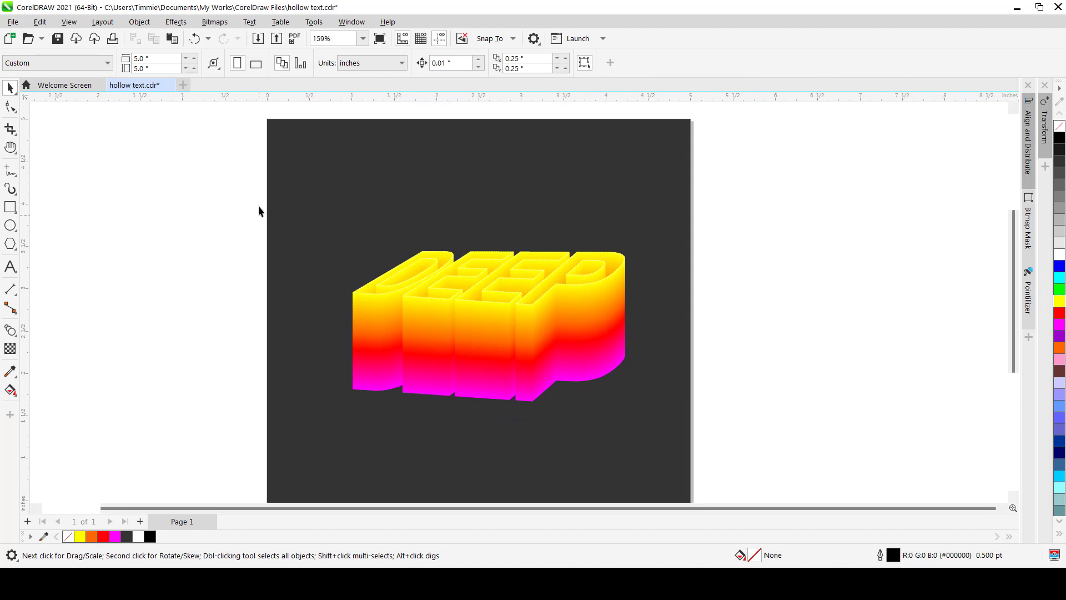